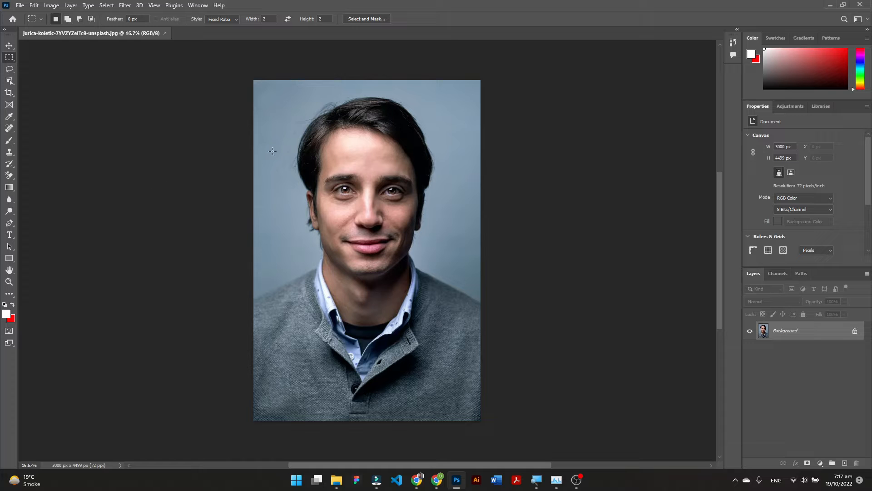
# Step: Copy the automatically selected subject onto its own layer and hide the original Background layer
pyautogui.click(9, 45)
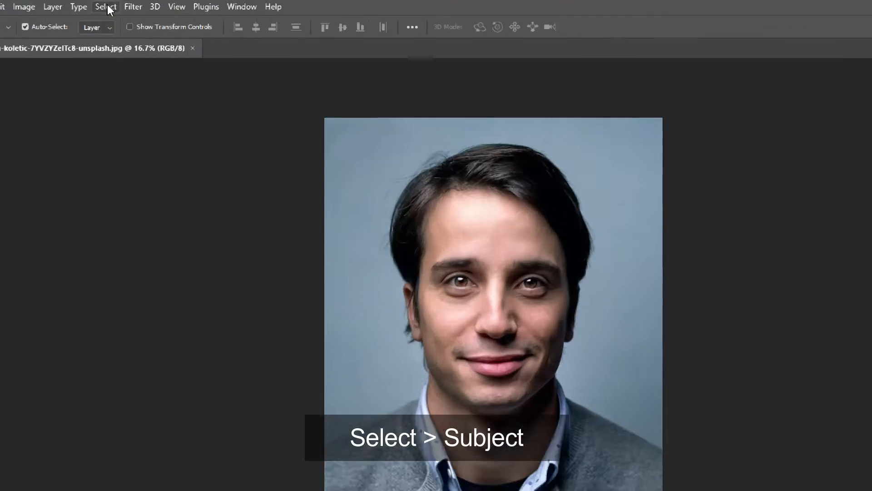
pyautogui.click(108, 8)
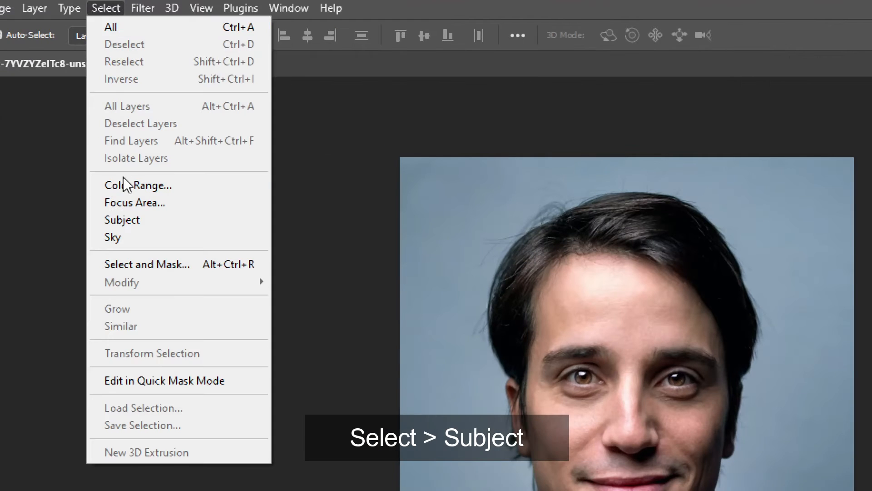
pyautogui.click(123, 163)
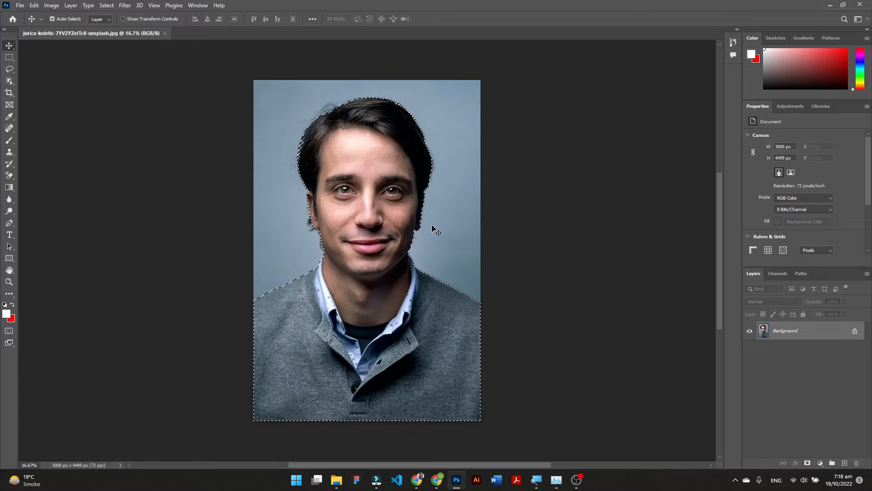
pyautogui.hotkey('ctrl', 'j')
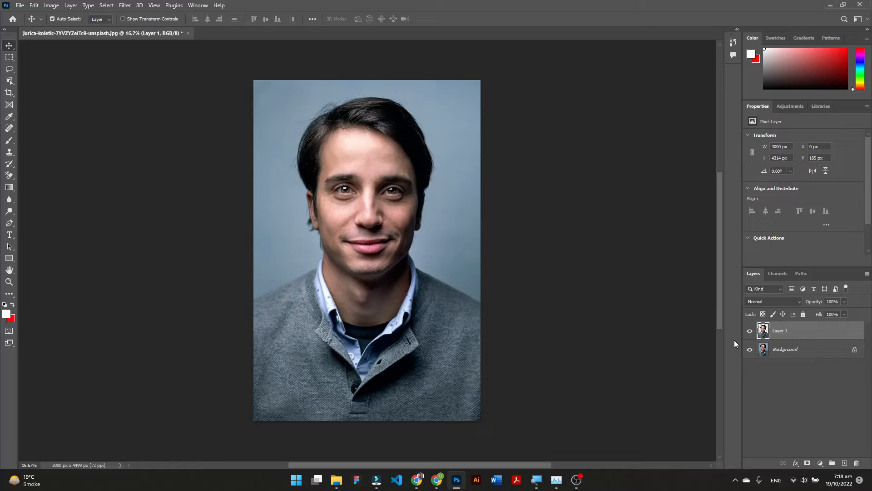
pyautogui.click(749, 350)
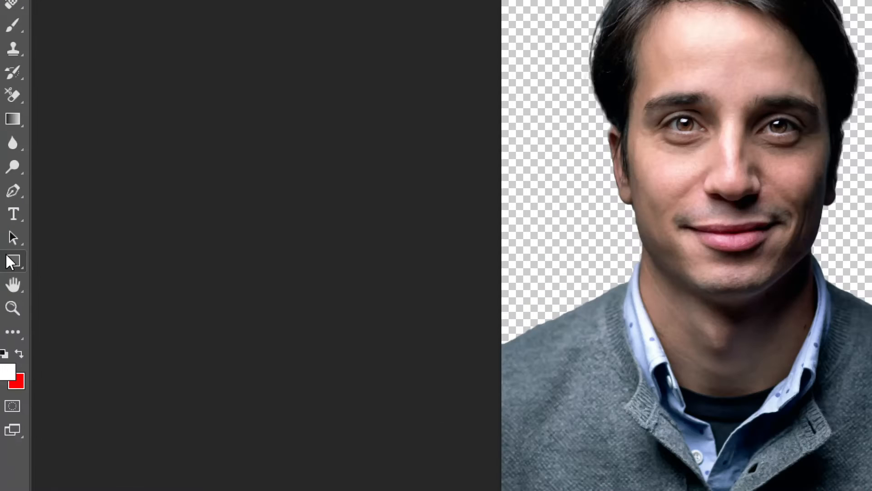
# Step: Cover the canvas with a white rectangle of about 3285 × 4766 px and place it beneath the cut-out portrait layer
pyautogui.click(6, 254)
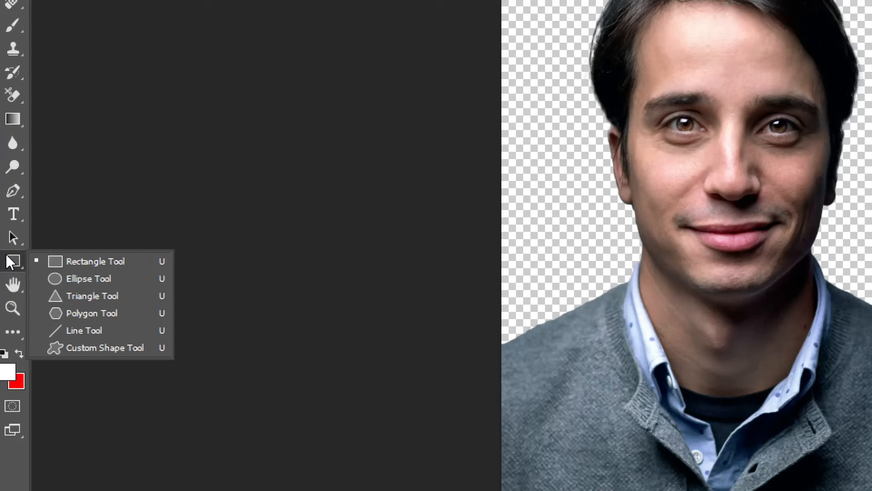
pyautogui.click(72, 266)
pyautogui.moveTo(244, 68); pyautogui.dragTo(493, 428)
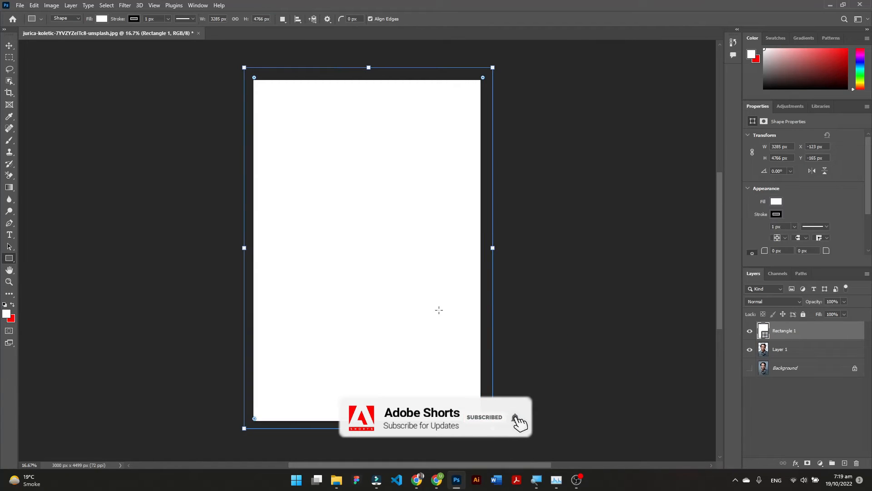
pyautogui.press('Return')
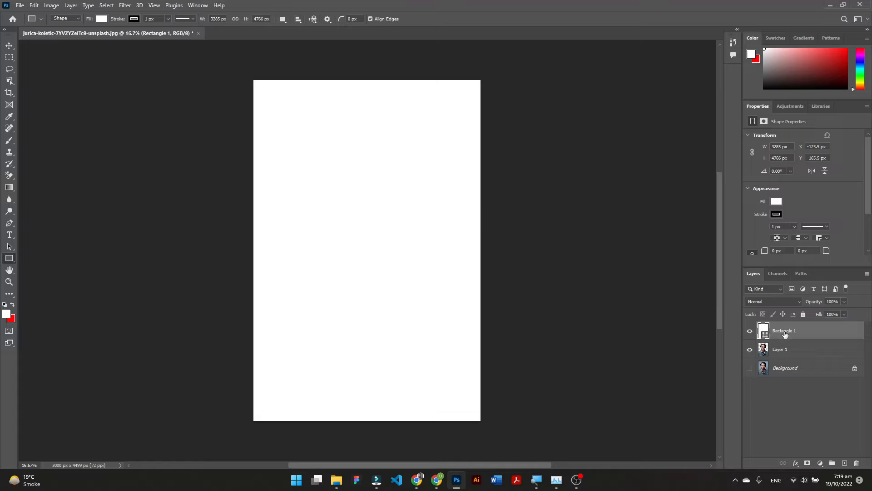
pyautogui.moveTo(785, 335); pyautogui.dragTo(782, 357)
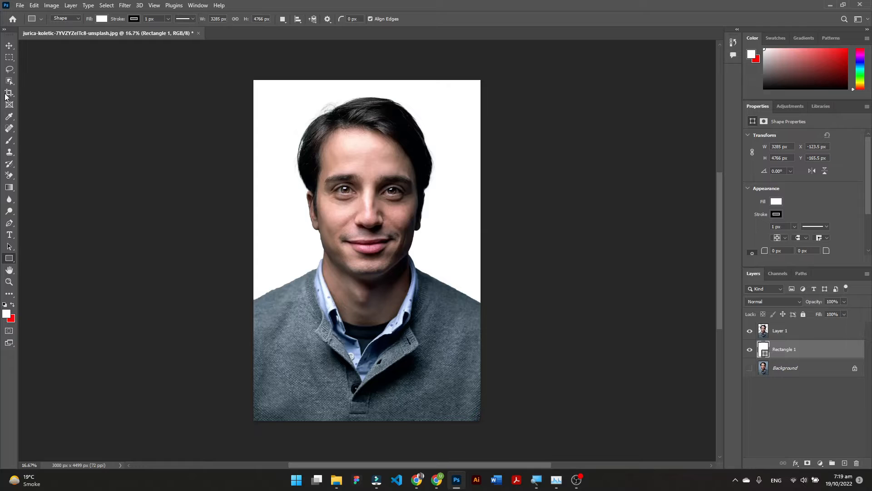
pyautogui.click(8, 47)
pyautogui.click(183, 200)
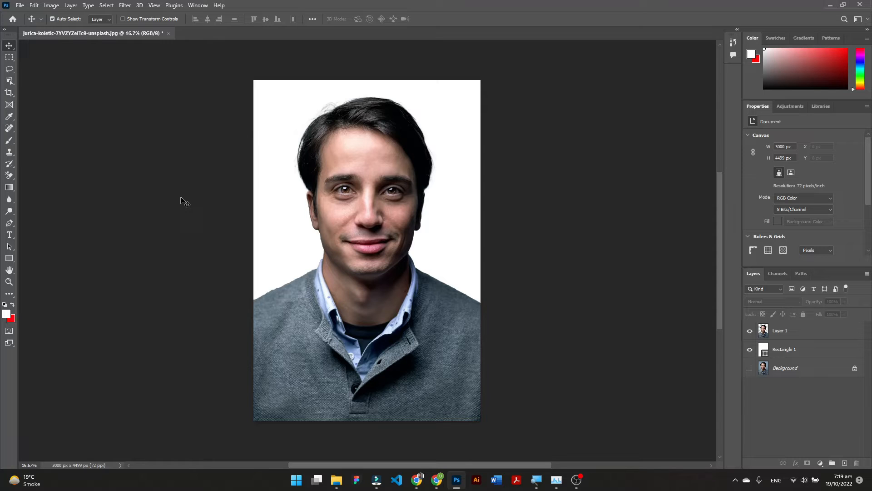
# Step: Switch to Chrome, search Google for "passport image size", and return to Photoshop
pyautogui.click(438, 482)
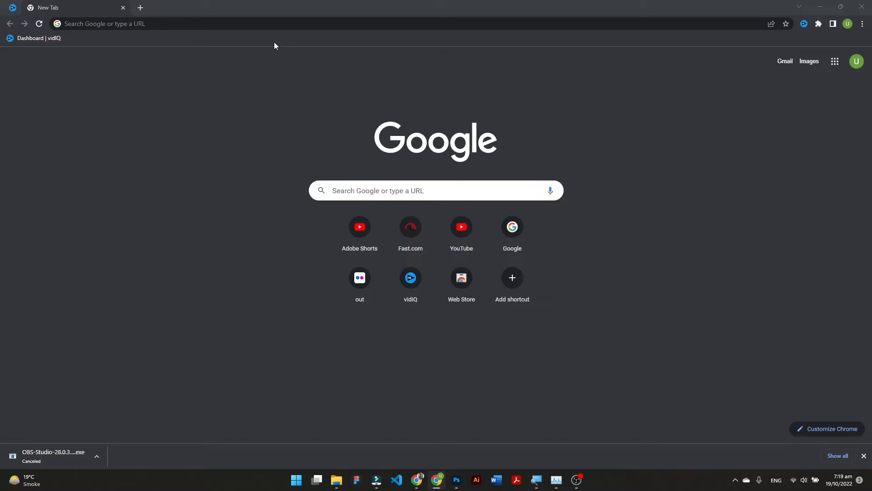
pyautogui.click(99, 21)
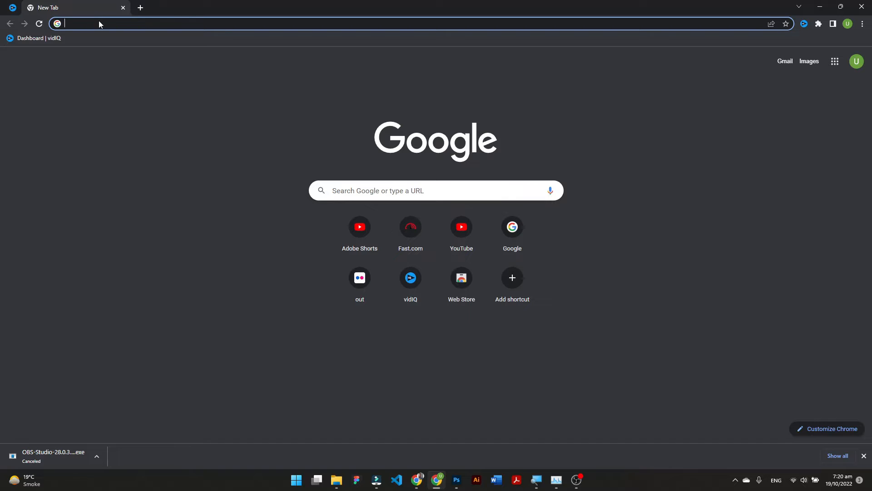
pyautogui.write('passport image size')
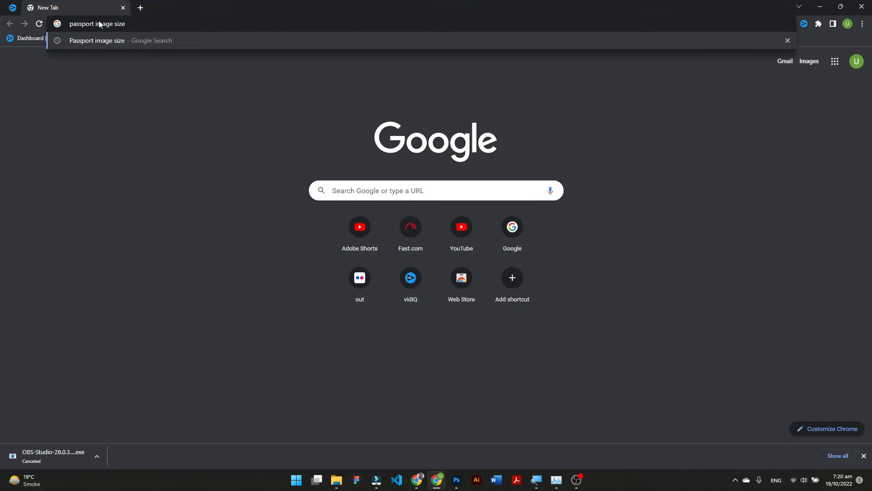
pyautogui.press('Return')
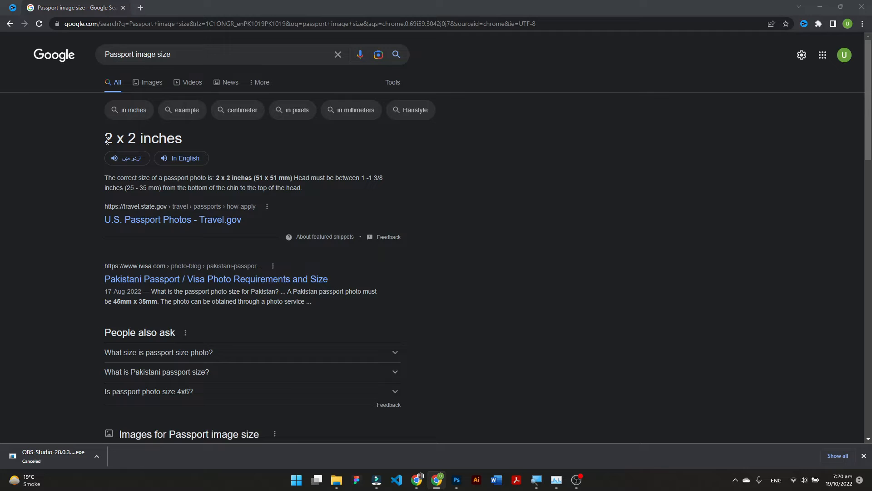
pyautogui.hotkey('alt', 'Tab')
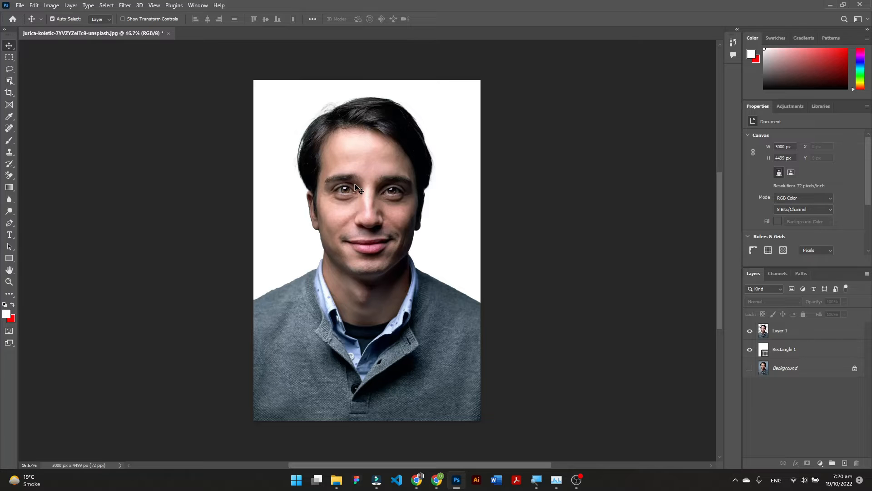
# Step: Set the Rectangular Marquee's style to Fixed Ratio with width 2 and height 2, trying a selection over the portrait
pyautogui.click(7, 60)
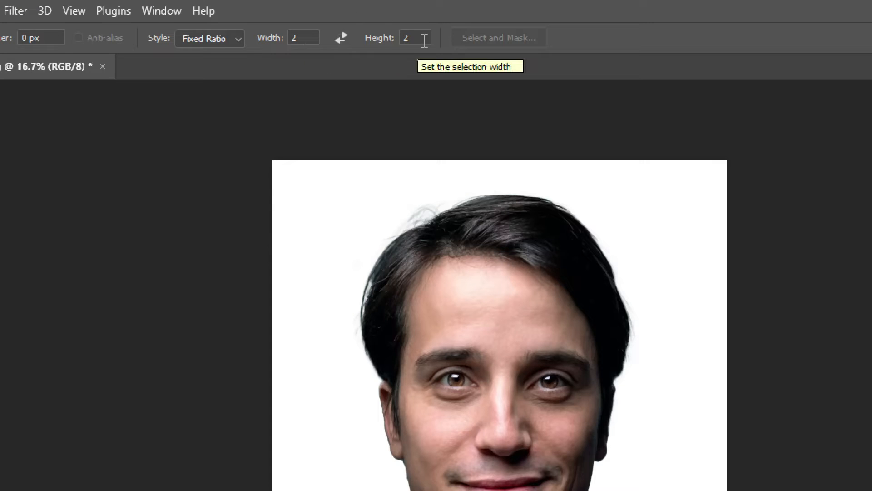
pyautogui.click(238, 39)
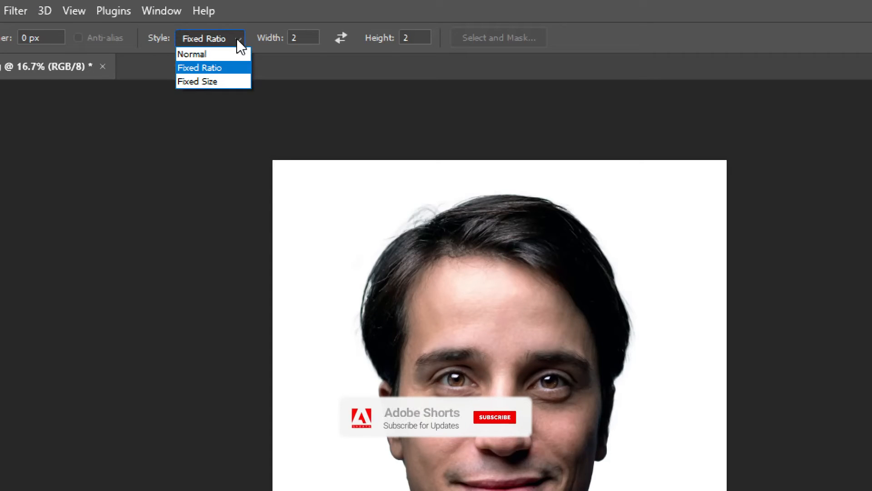
pyautogui.click(230, 71)
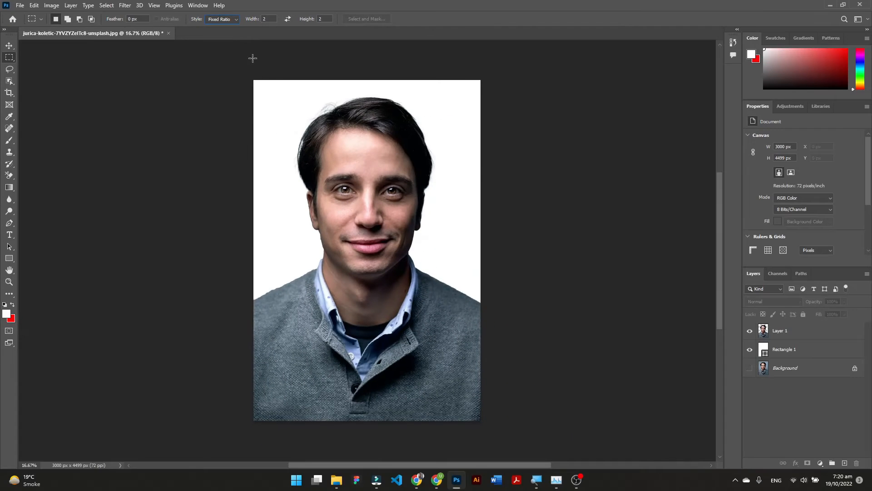
pyautogui.moveTo(256, 83); pyautogui.dragTo(476, 383)
pyautogui.click(432, 135)
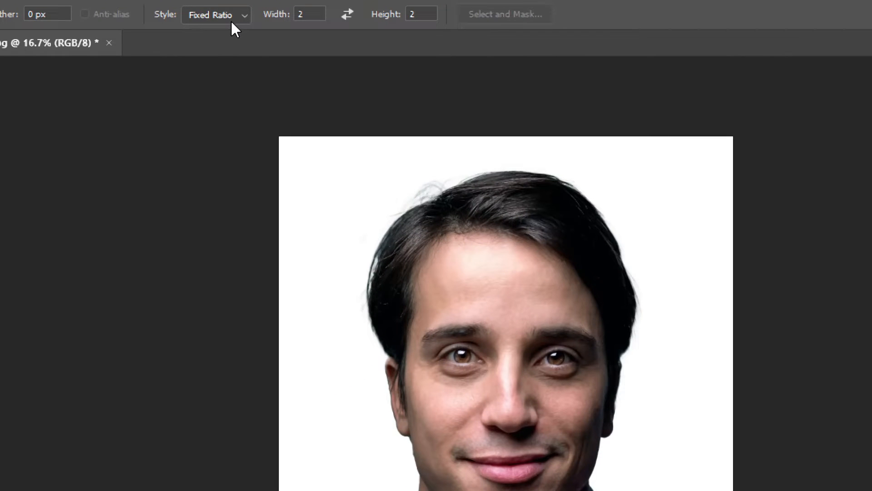
pyautogui.click(231, 20)
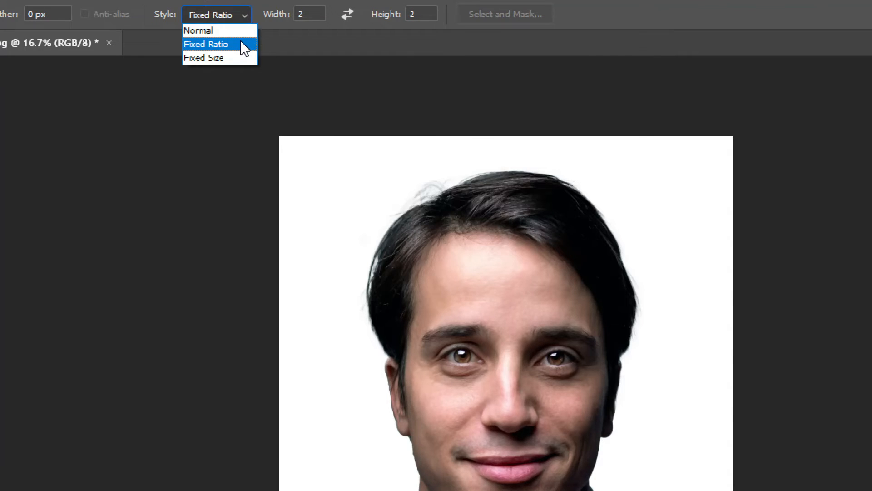
pyautogui.click(240, 42)
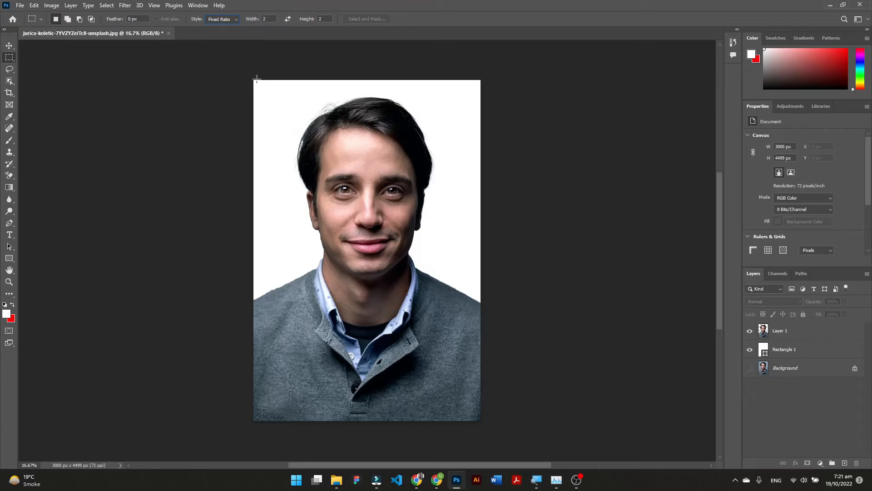
# Step: Draw a square selection of about 2886 px around the head and shoulders and nudge it left and down
pyautogui.moveTo(258, 87); pyautogui.dragTo(477, 440)
pyautogui.press('Left')
pyautogui.press('Left')
pyautogui.press('Left')
pyautogui.press('Left')
pyautogui.press('Down')
pyautogui.press('Down')
pyautogui.press('Down')
pyautogui.press('Down')
pyautogui.press('Down')
pyautogui.press('Down')
pyautogui.press('Down')
pyautogui.press('Down')
pyautogui.press('Down')
pyautogui.press('Down')
pyautogui.press('Down')
pyautogui.press('Down')
pyautogui.press('Down')
pyautogui.press('Down')
pyautogui.press('Down')
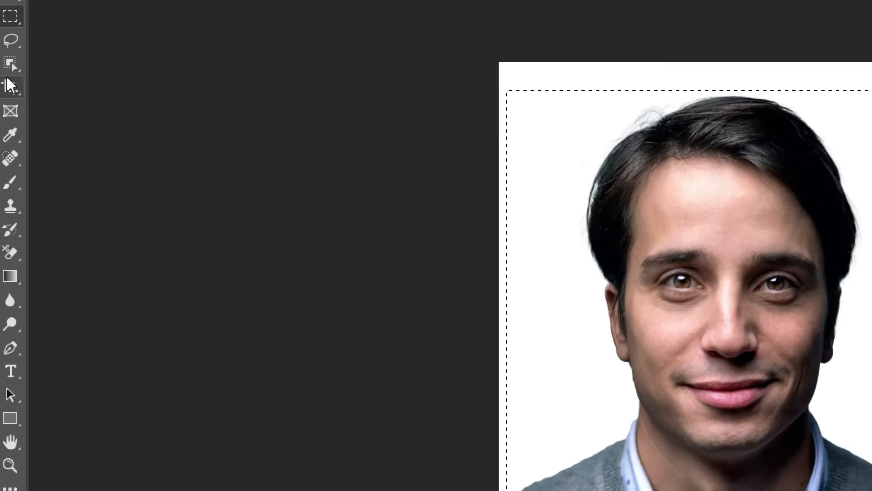
# Step: Crop the image to the square selection around the head and shoulders
pyautogui.click(11, 86)
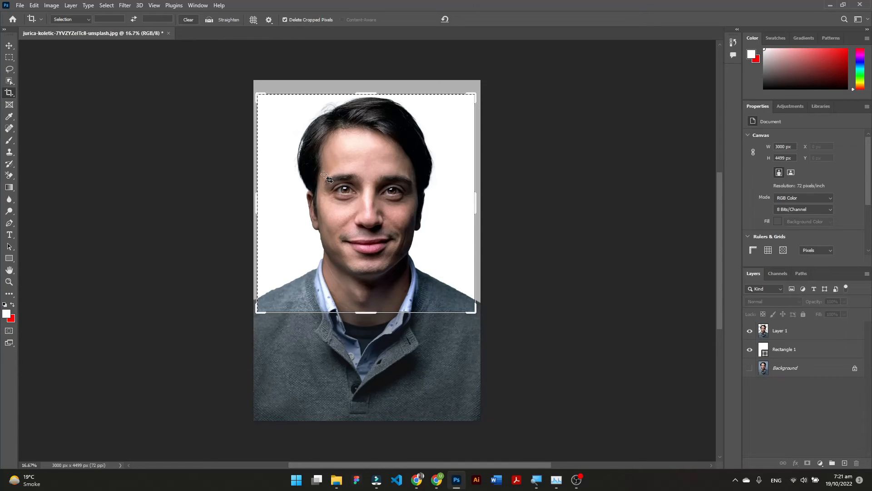
pyautogui.click(320, 177)
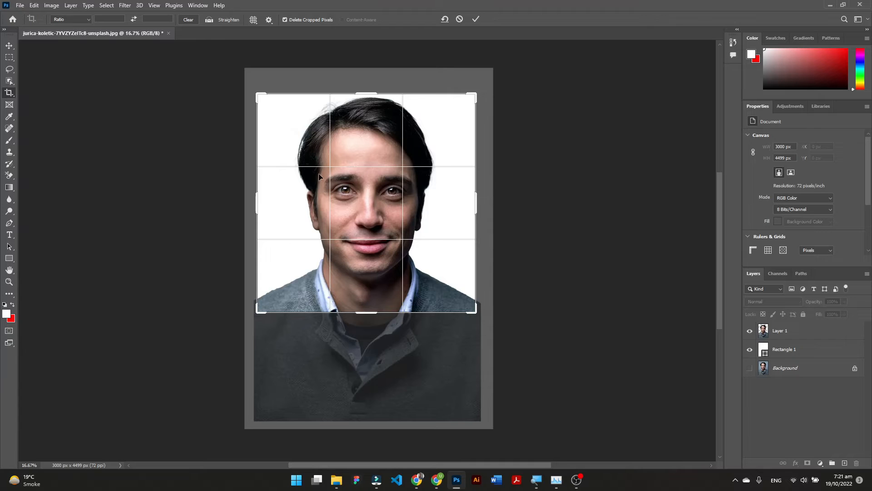
pyautogui.click(475, 19)
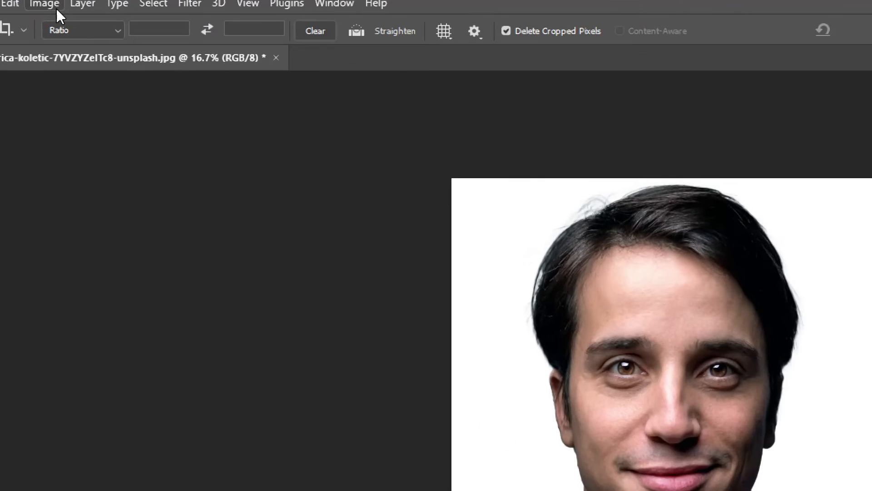
# Step: Try resizing the image to 2 × 2 inches without changing the resolution, and undo the resize
pyautogui.click(55, 7)
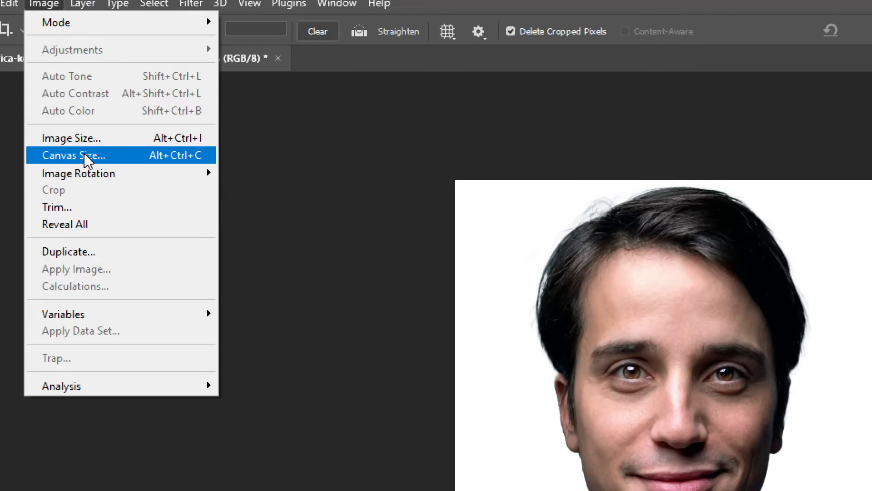
pyautogui.click(91, 139)
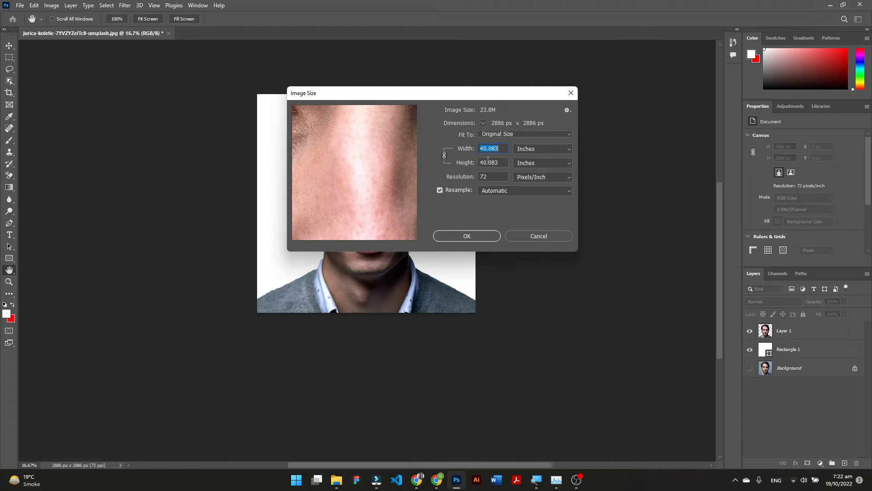
pyautogui.write('2')
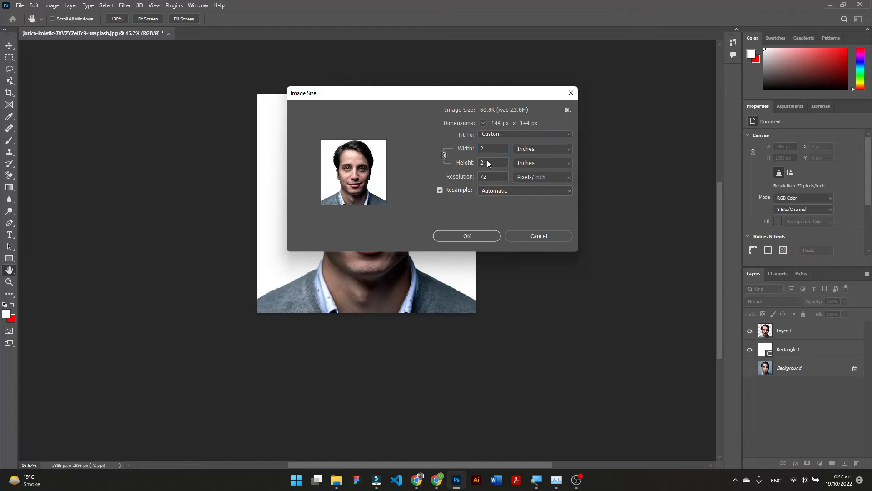
pyautogui.click(481, 234)
pyautogui.press('c')
pyautogui.hotkey('ctrl', 'z')
# Step: Resize the image to 2 × 2 inches at a resolution of 300 pixels/inch
pyautogui.hotkey('ctrl', 'alt', 'i')
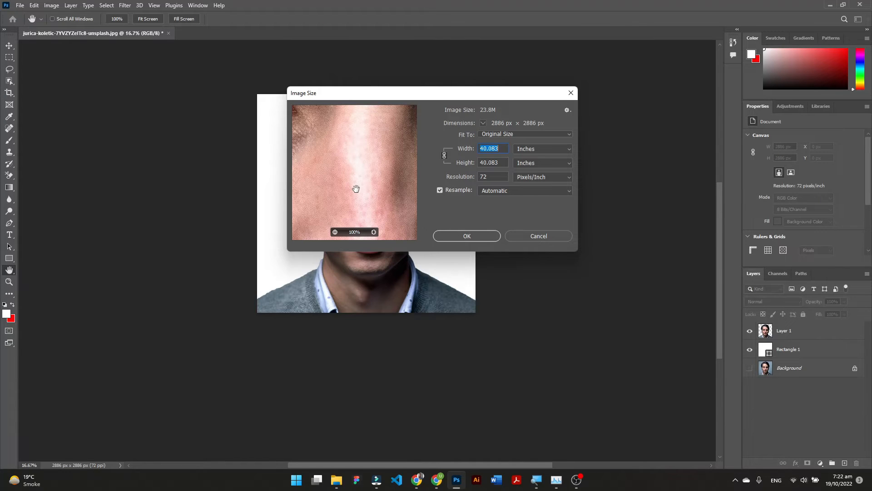
pyautogui.write('2')
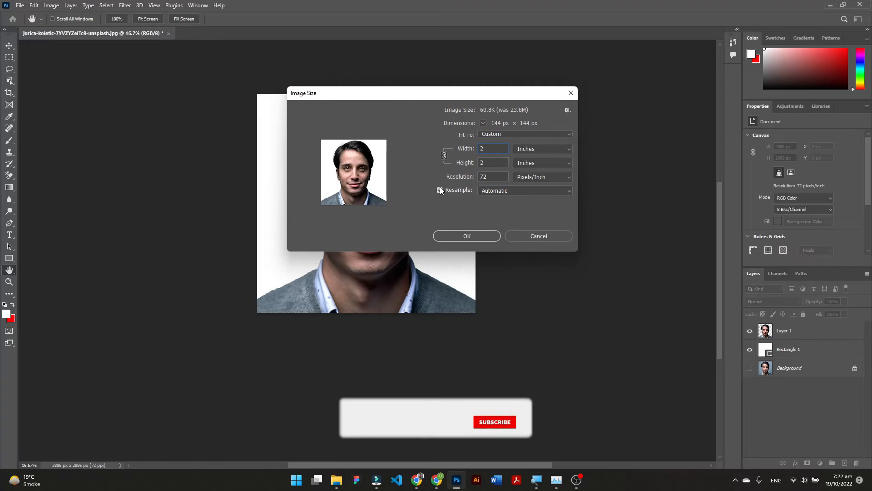
pyautogui.doubleClick(489, 176)
pyautogui.write('300')
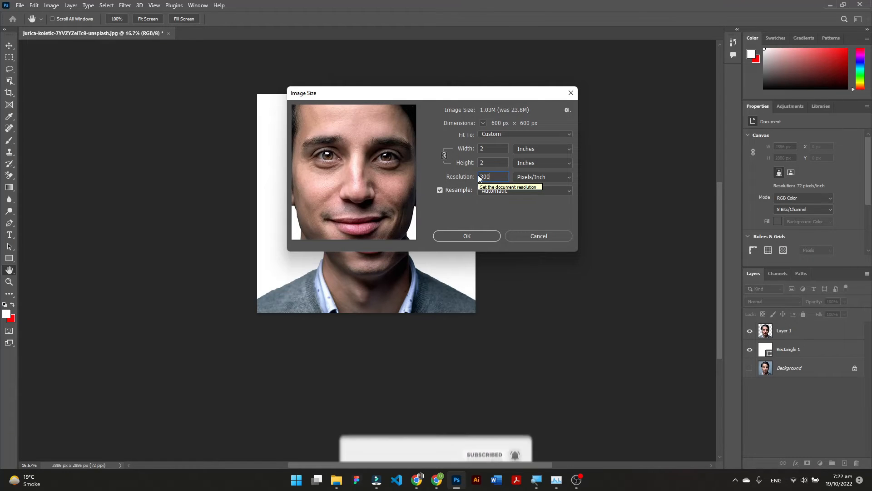
pyautogui.click(481, 234)
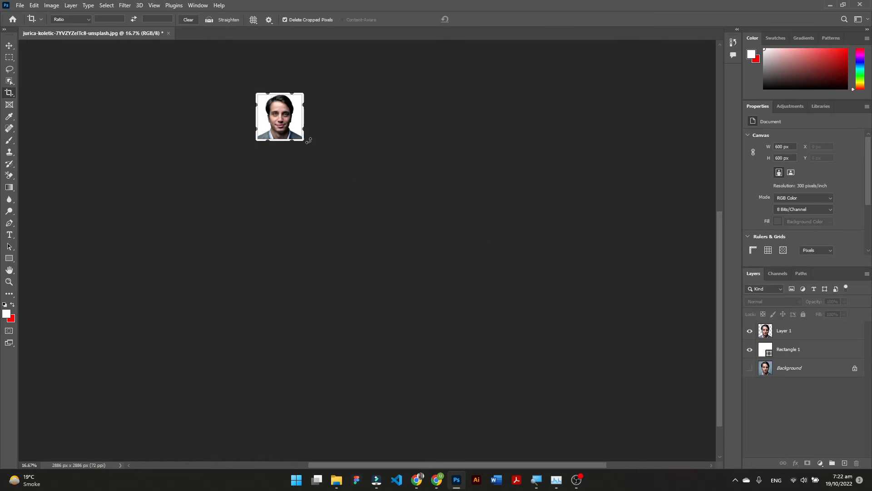
pyautogui.scroll(5, 286, 114)
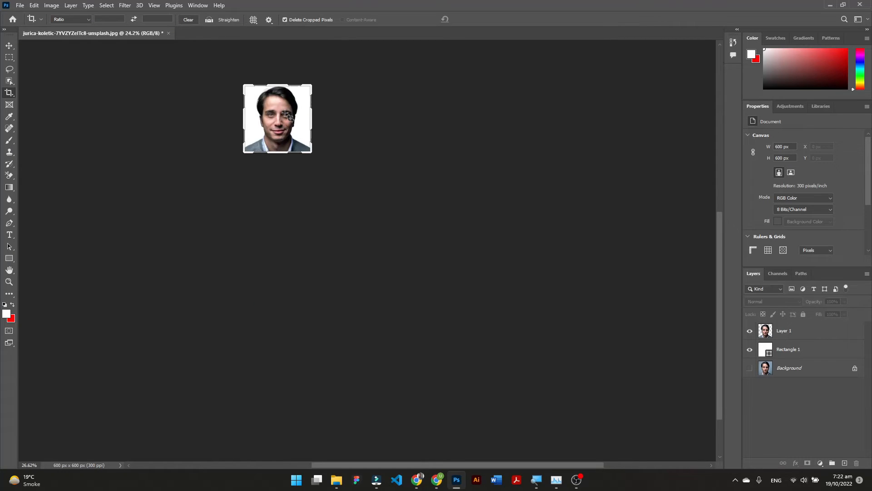
pyautogui.scroll(2, 287, 114)
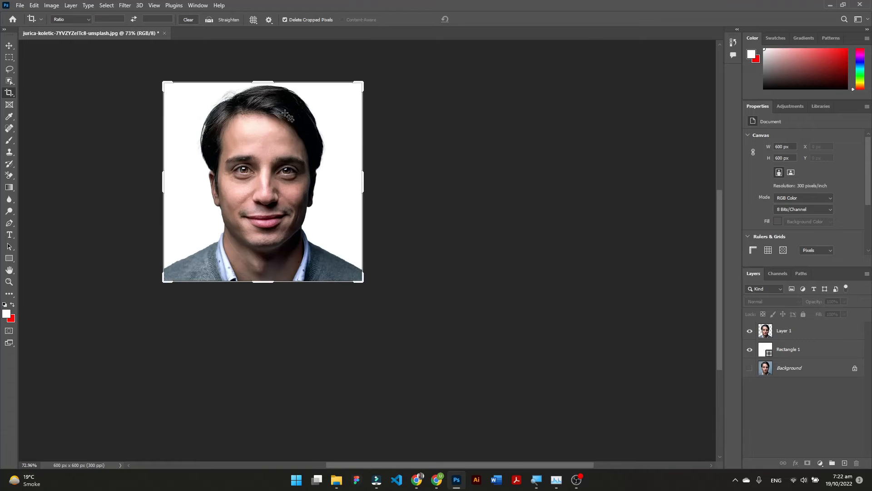
pyautogui.click(287, 115)
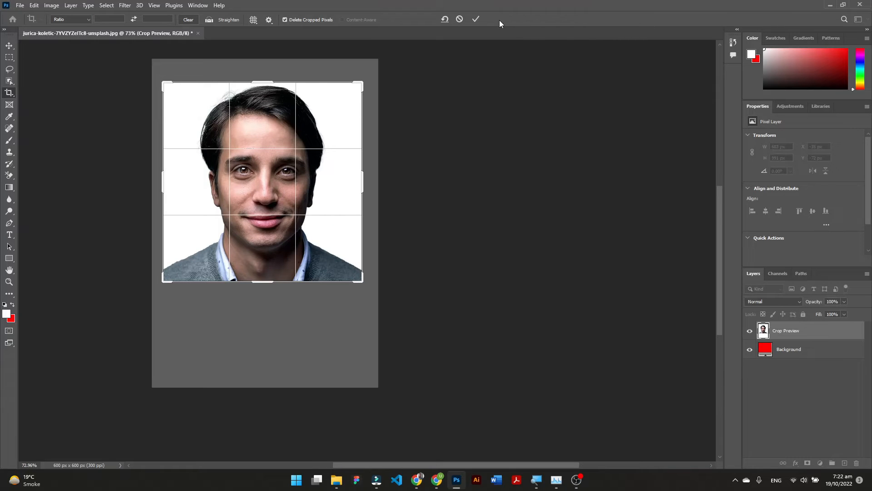
# Step: Apply the pending square crop framing the head and shoulders of the portrait
pyautogui.click(476, 19)
pyautogui.scroll(1, 281, 176)
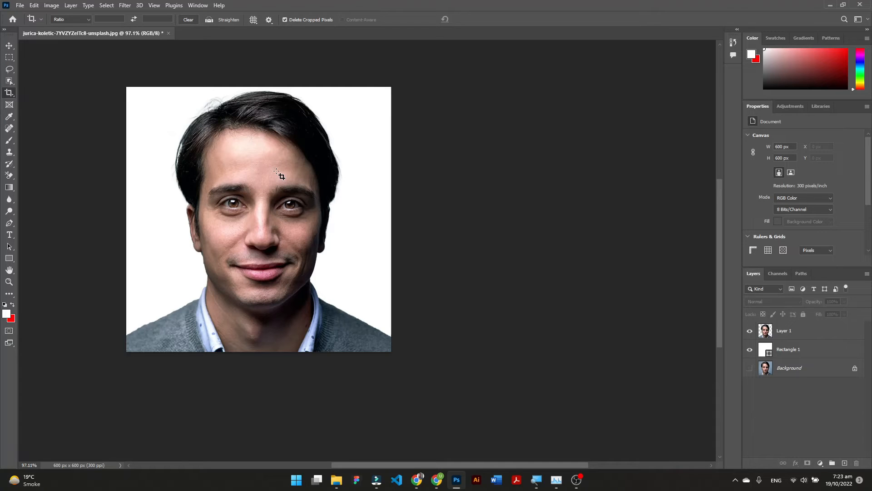
# Step: Create a new blank white document of 6 × 4 inches at 118.11 pixels/centimeter in RGB Color
pyautogui.click(20, 6)
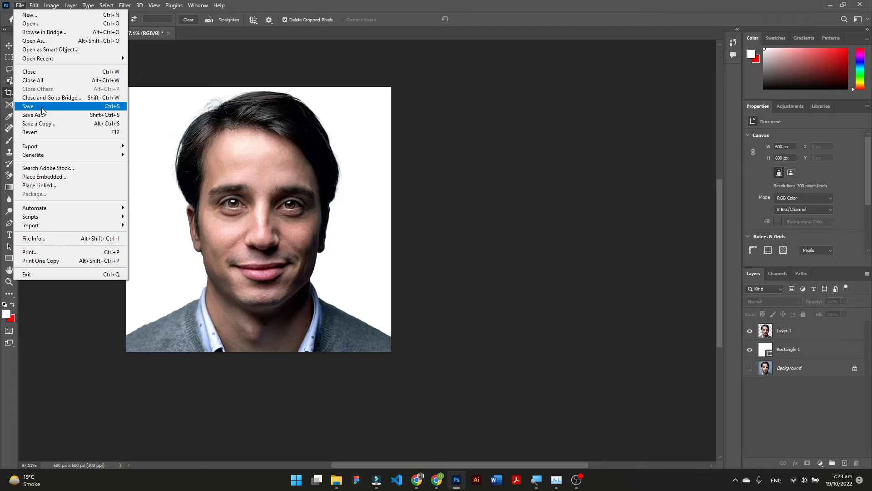
pyautogui.press('Escape')
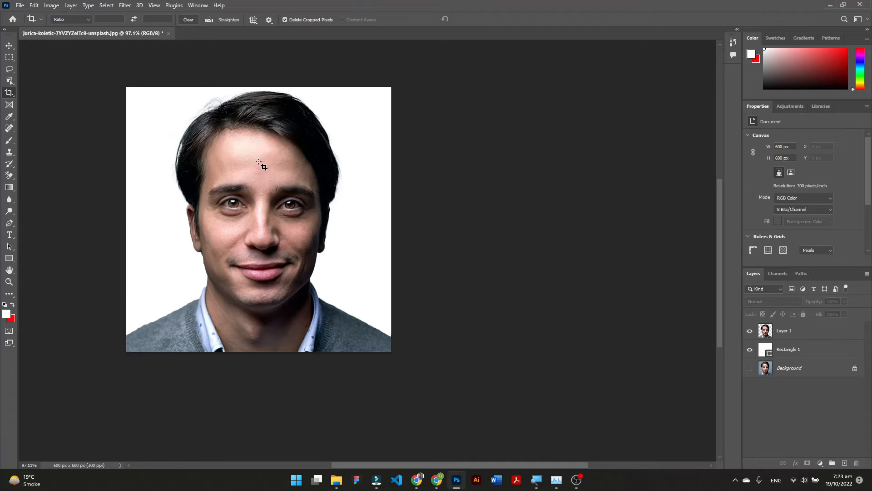
pyautogui.hotkey('ctrl', 'n')
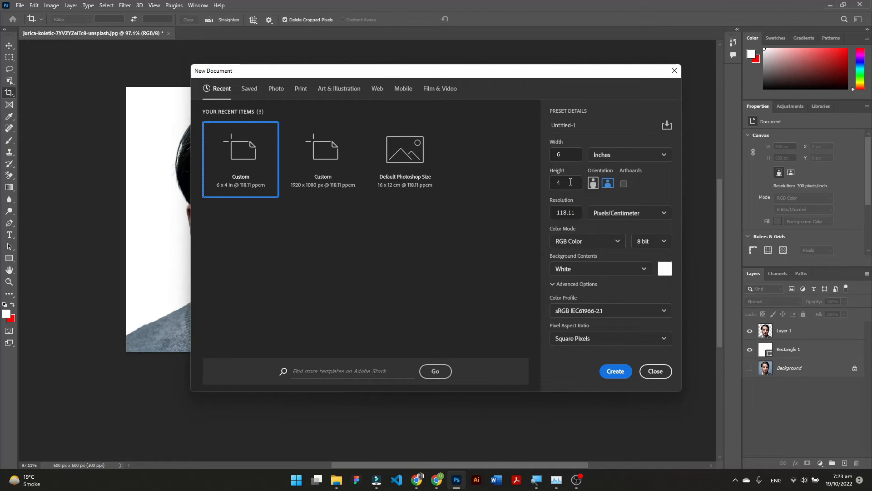
pyautogui.click(616, 370)
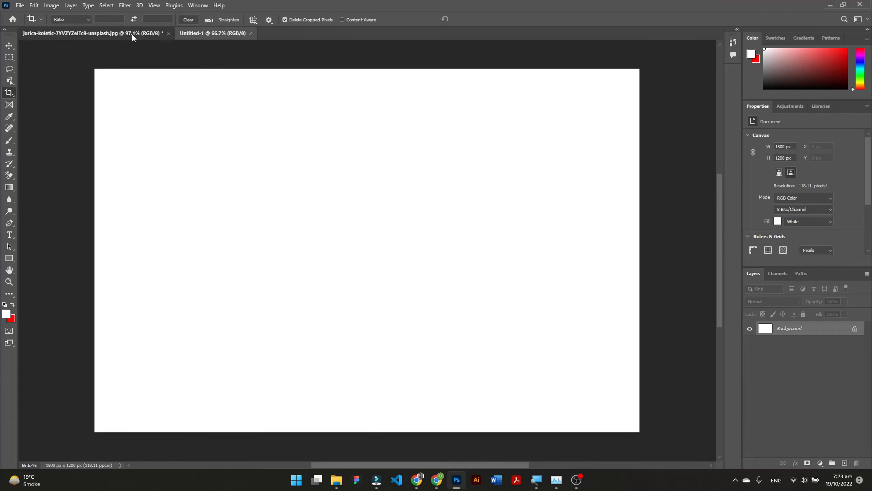
# Step: Return to the portrait document and draw a rectangle shape of about 602 × 602 px over the whole photo
pyautogui.click(132, 34)
pyautogui.click(10, 46)
pyautogui.scroll(3, 208, 179)
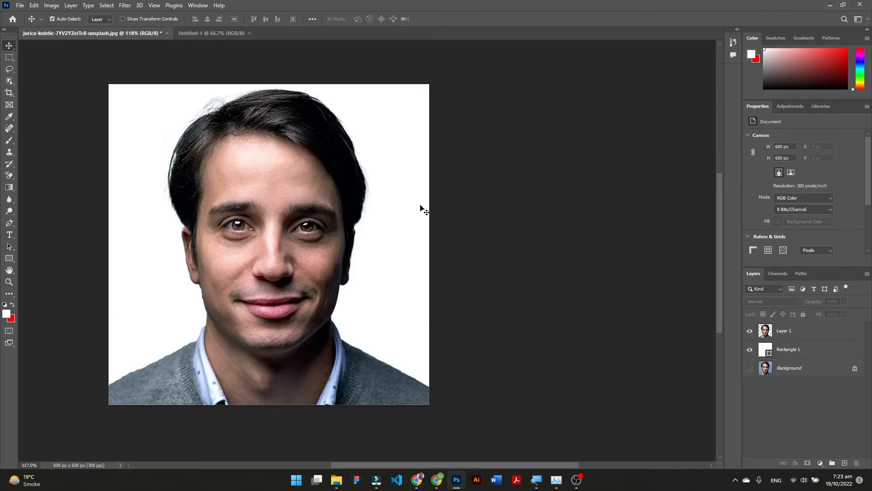
pyautogui.click(9, 258)
pyautogui.moveTo(107, 84); pyautogui.dragTo(429, 404)
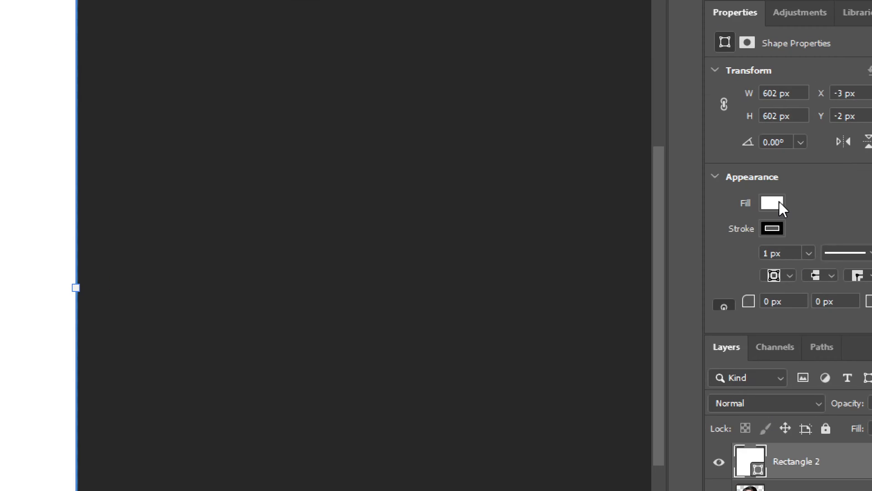
# Step: Give the rectangle over the photo no fill and a white stroke 5 px wide
pyautogui.click(777, 201)
pyautogui.click(724, 238)
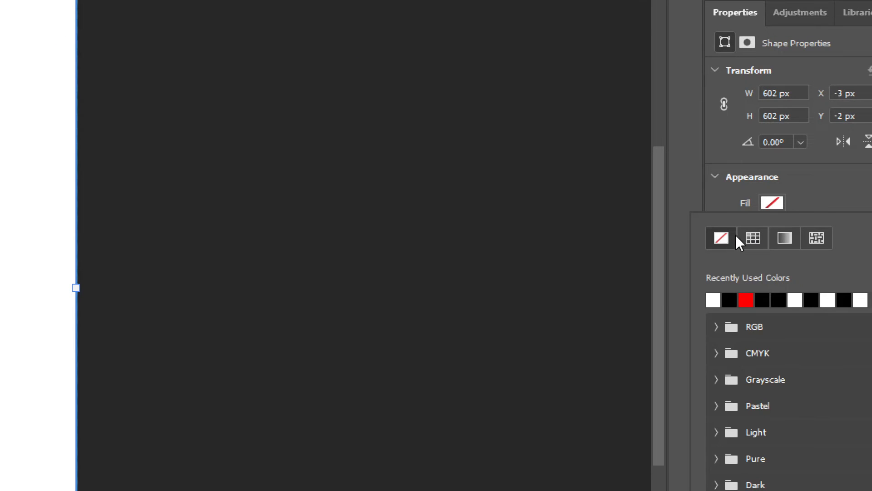
pyautogui.click(777, 205)
pyautogui.click(772, 228)
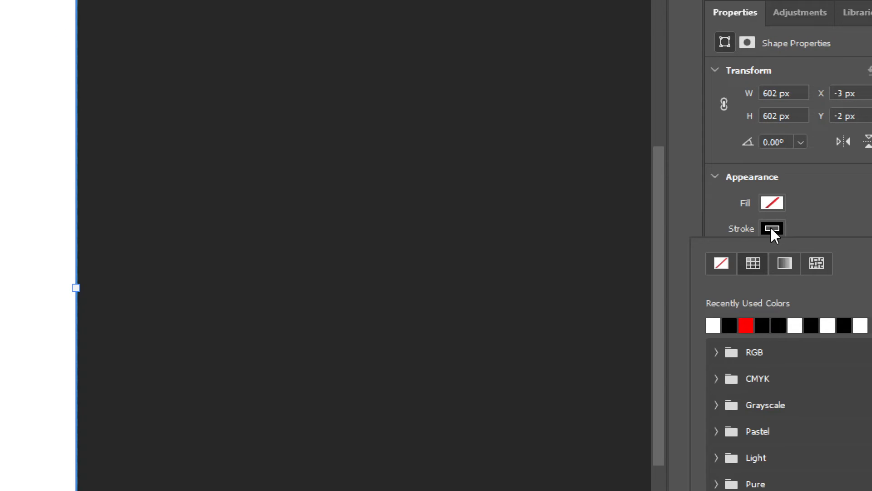
pyautogui.click(714, 326)
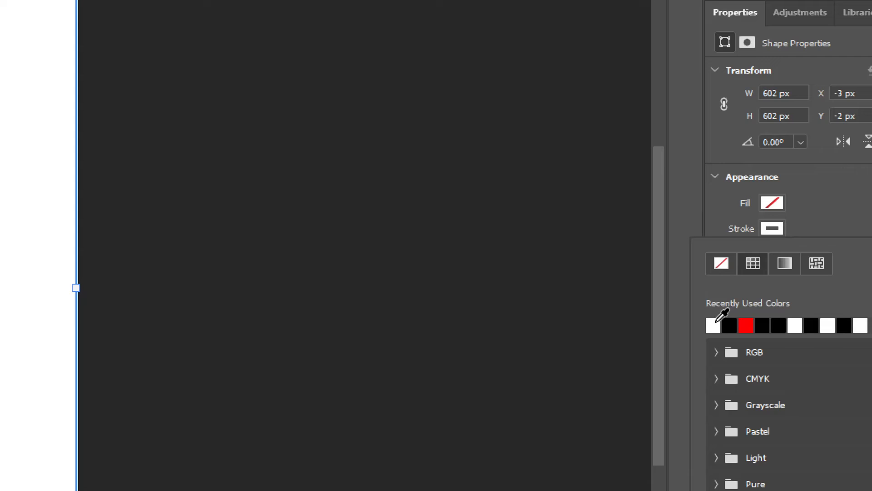
pyautogui.click(773, 228)
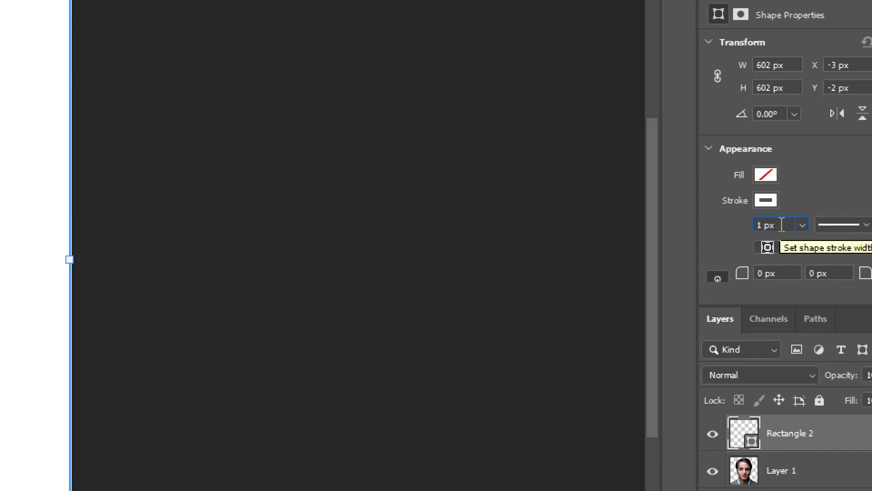
pyautogui.moveTo(782, 225); pyautogui.dragTo(747, 225)
pyautogui.write('5')
pyautogui.press('Return')
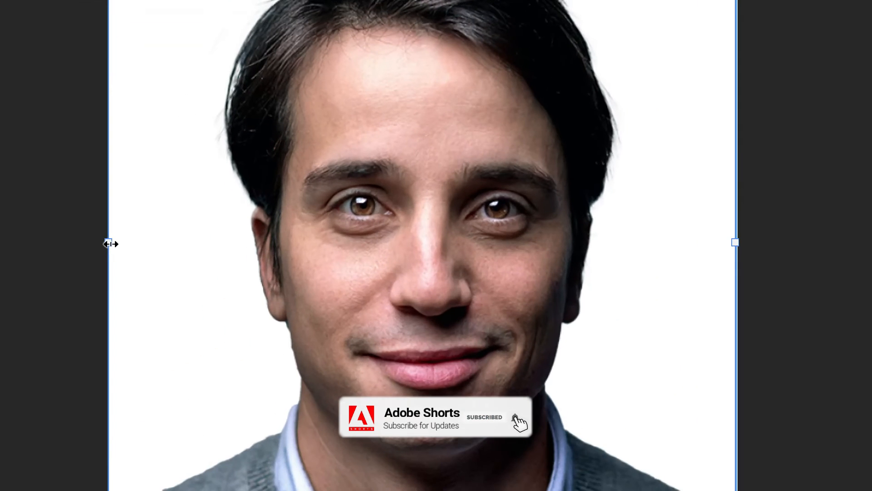
# Step: Adjust the edges of the white-stroked rectangle to the photo's borders, making it about 600 × 599 px
pyautogui.moveTo(110, 244)
pyautogui.mouseDown()
pyautogui.moveTo(120, 244)
pyautogui.moveTo(107, 244)
pyautogui.mouseUp()
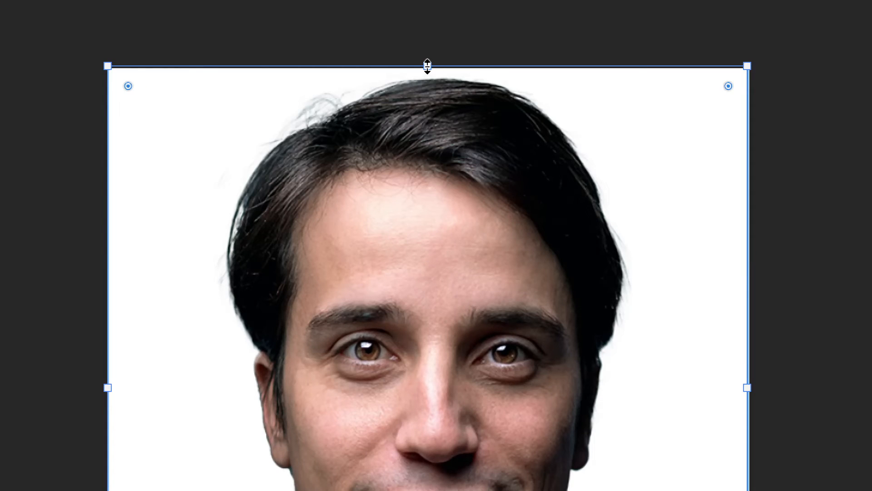
pyautogui.moveTo(427, 66); pyautogui.dragTo(426, 70)
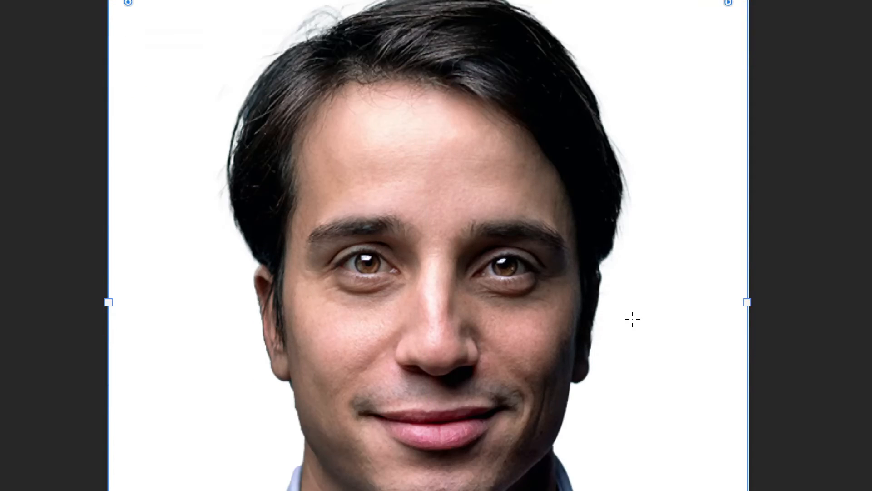
pyautogui.moveTo(748, 390); pyautogui.dragTo(741, 389)
pyautogui.moveTo(741, 230); pyautogui.dragTo(748, 230)
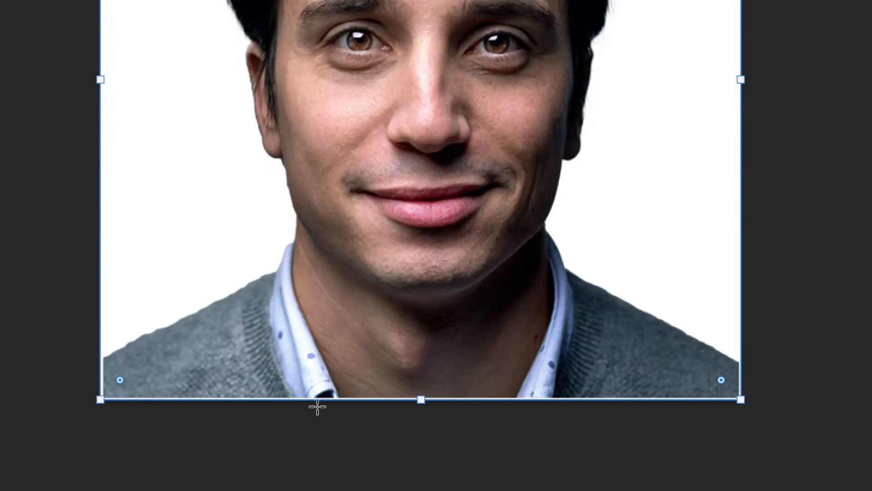
pyautogui.moveTo(420, 417); pyautogui.dragTo(419, 396)
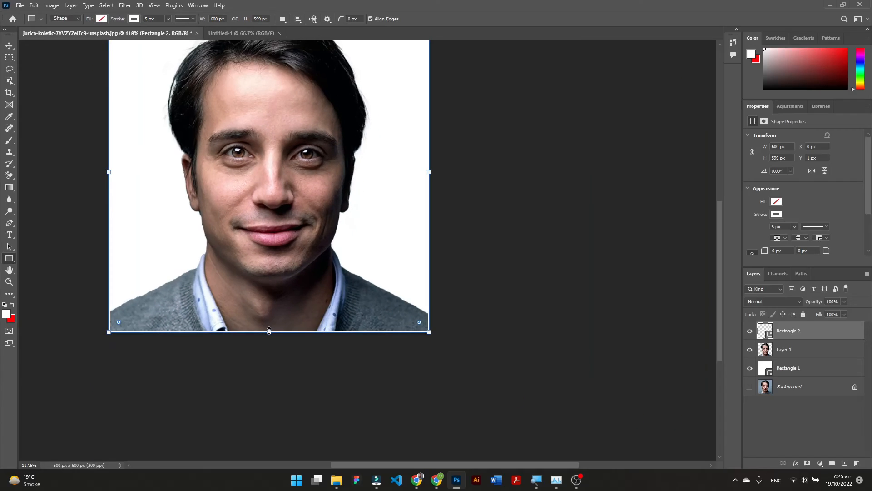
pyautogui.scroll(3, 360, 211)
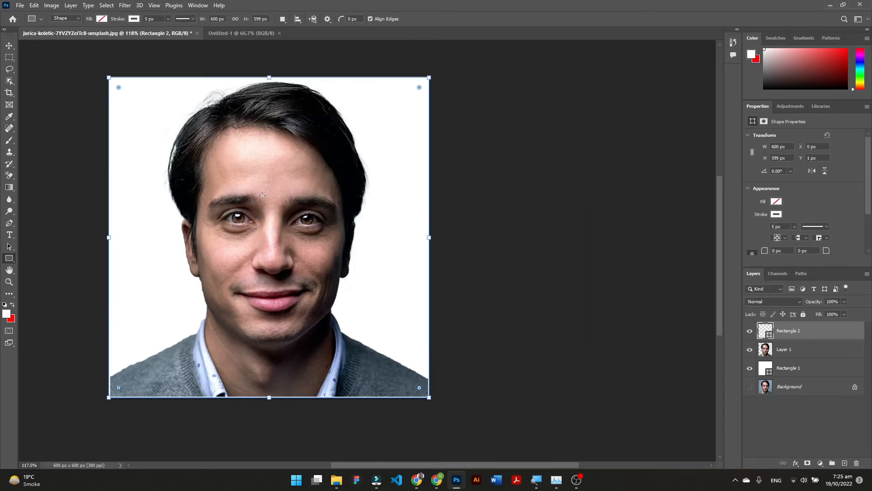
pyautogui.press('Return')
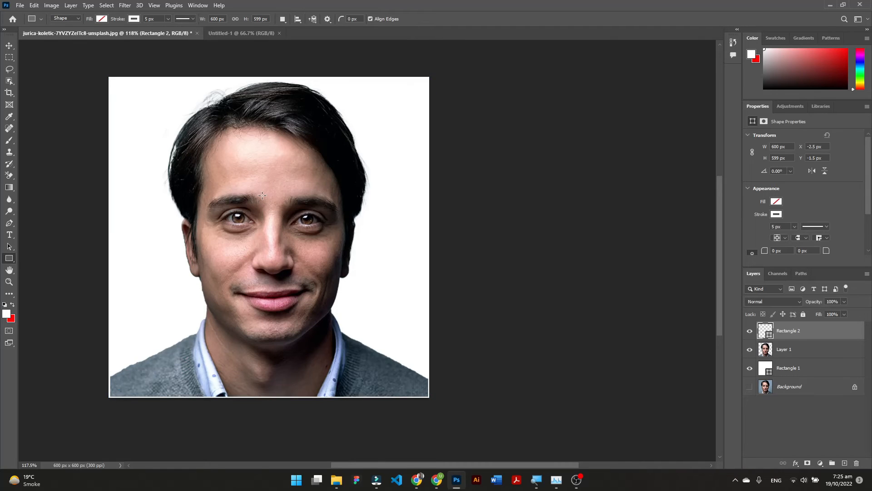
# Step: Define the framed portrait as a pattern named "Passport size image"
pyautogui.click(9, 45)
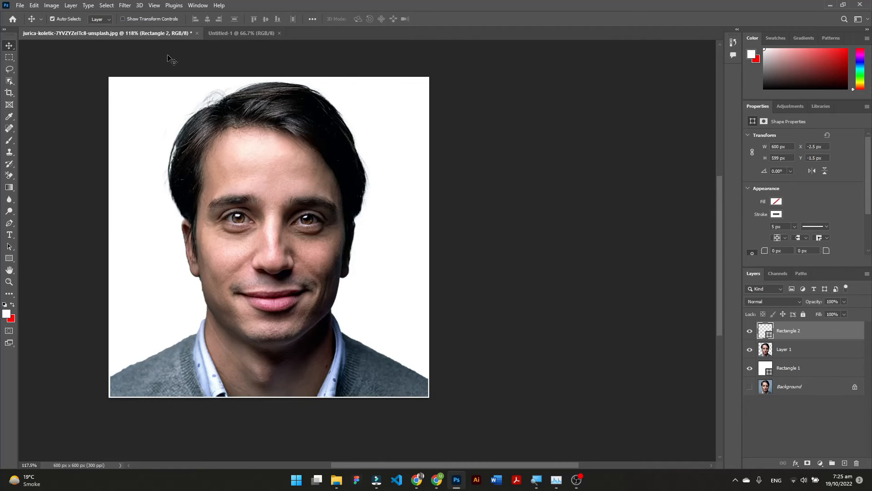
pyautogui.scroll(2, 172, 61)
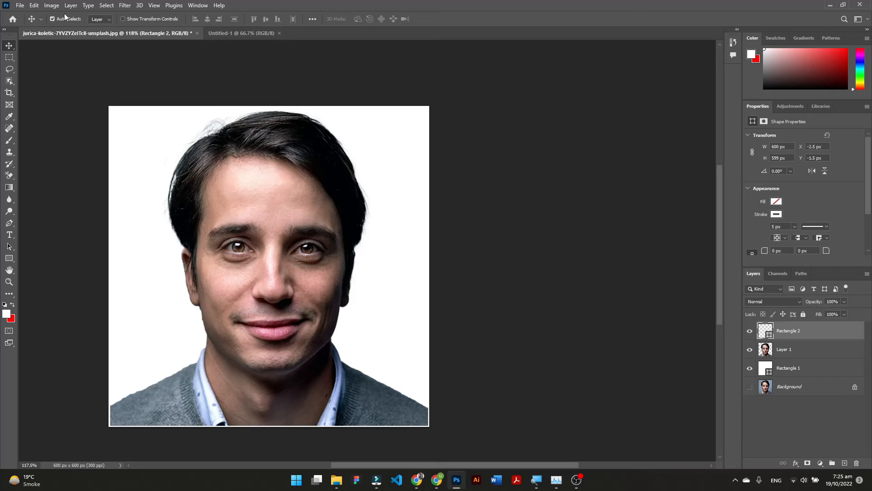
pyautogui.click(34, 5)
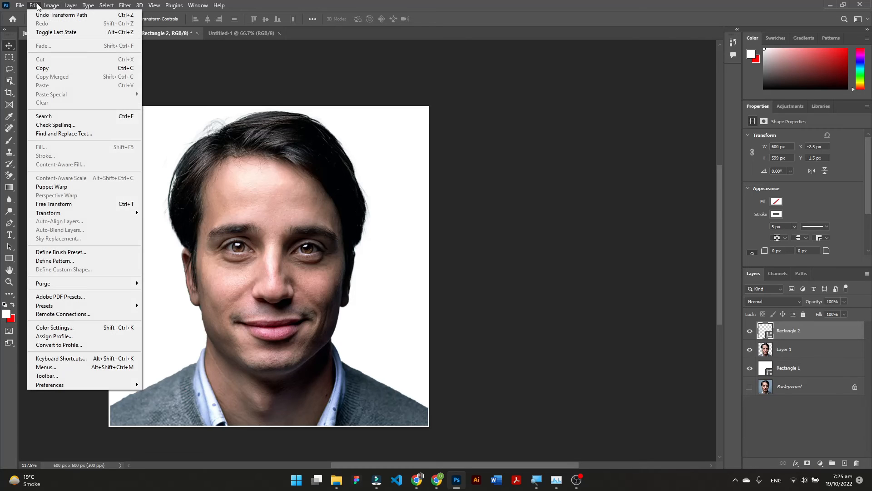
pyautogui.click(69, 260)
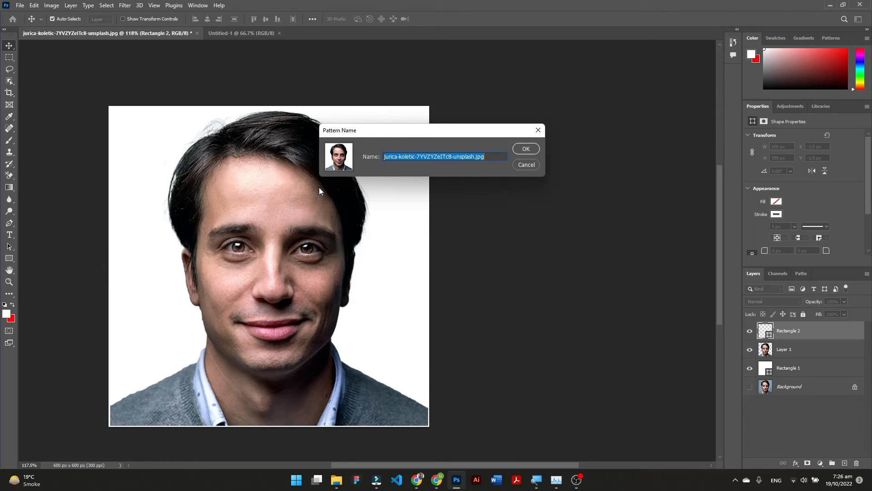
pyautogui.write('Passport size image')
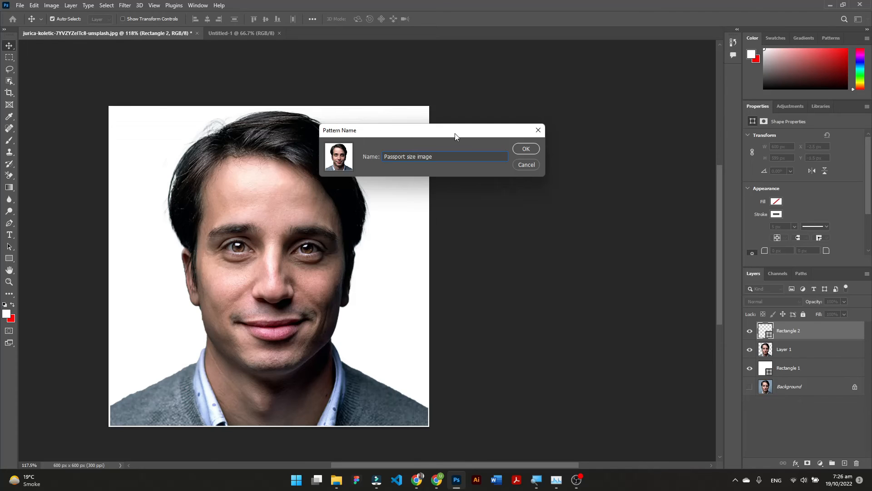
pyautogui.click(516, 150)
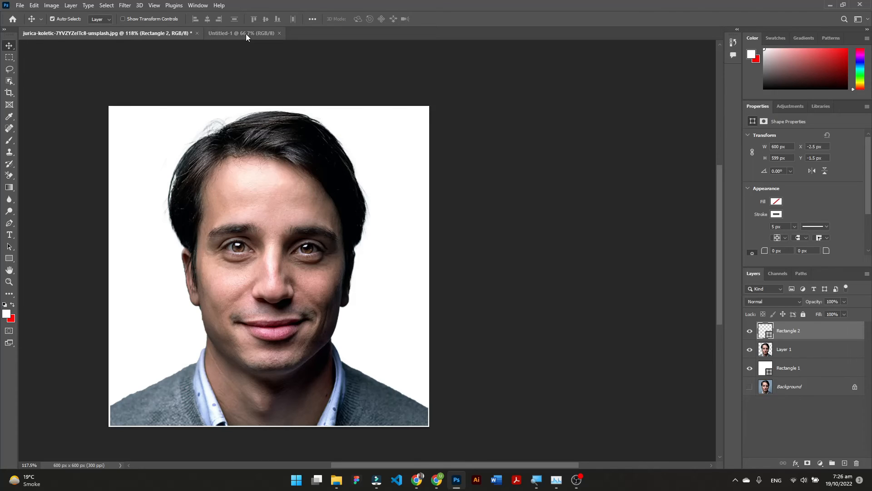
# Step: Fill the blank 6 × 4 inch document with the newly defined custom portrait pattern
pyautogui.click(246, 33)
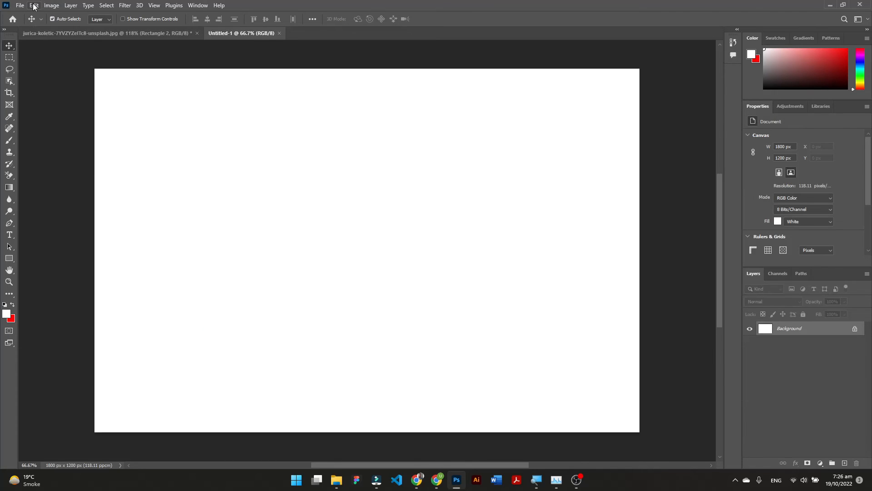
pyautogui.click(33, 6)
pyautogui.click(48, 146)
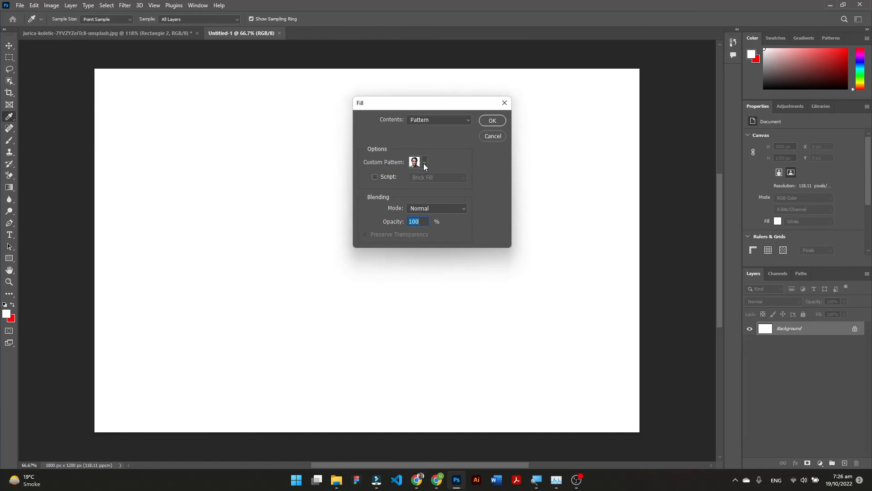
pyautogui.click(424, 162)
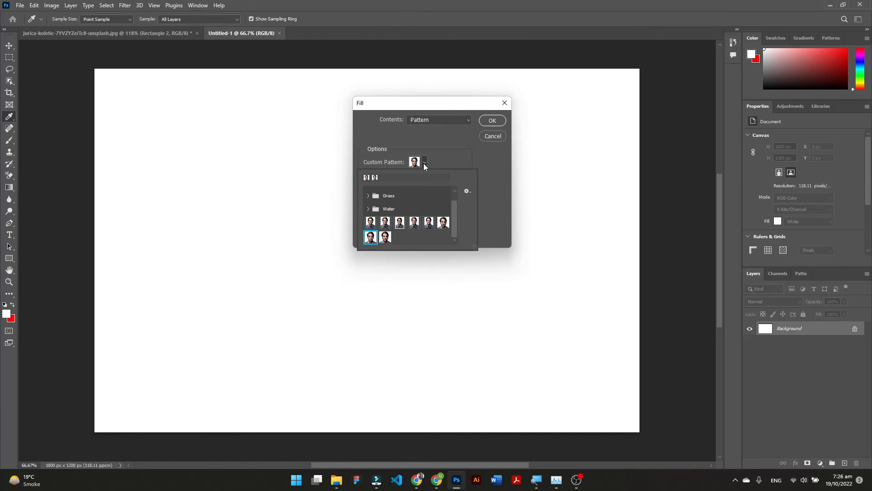
pyautogui.click(386, 237)
pyautogui.click(491, 121)
pyautogui.click(490, 121)
pyautogui.press('v')
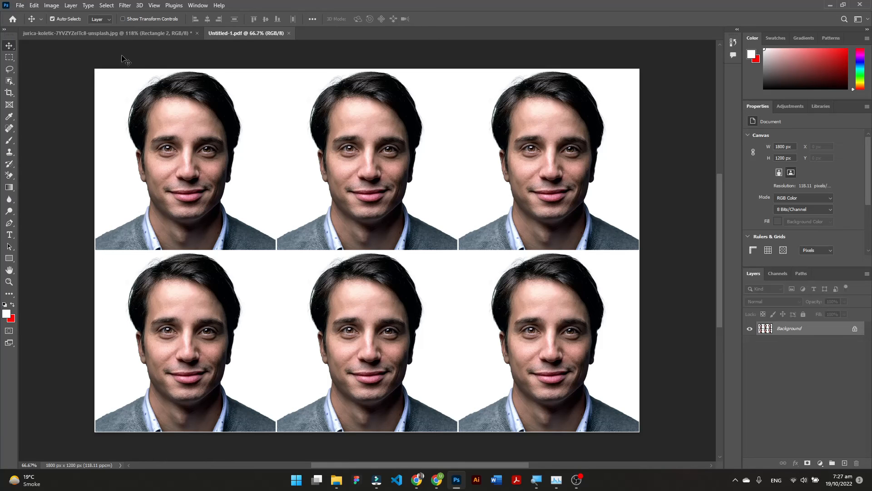
# Step: Save the tiled photo sheet as a Photoshop PDF named "Passport size pattern" in the Passport folder
pyautogui.click(21, 7)
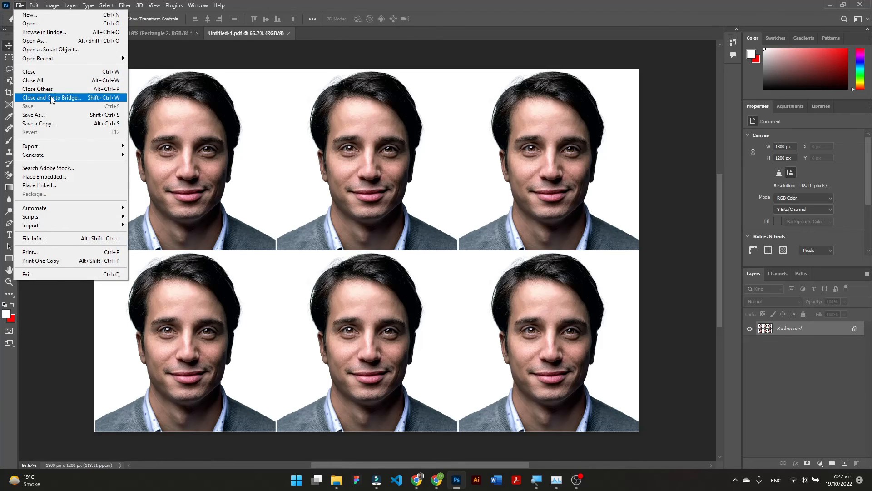
pyautogui.click(53, 115)
pyautogui.click(109, 193)
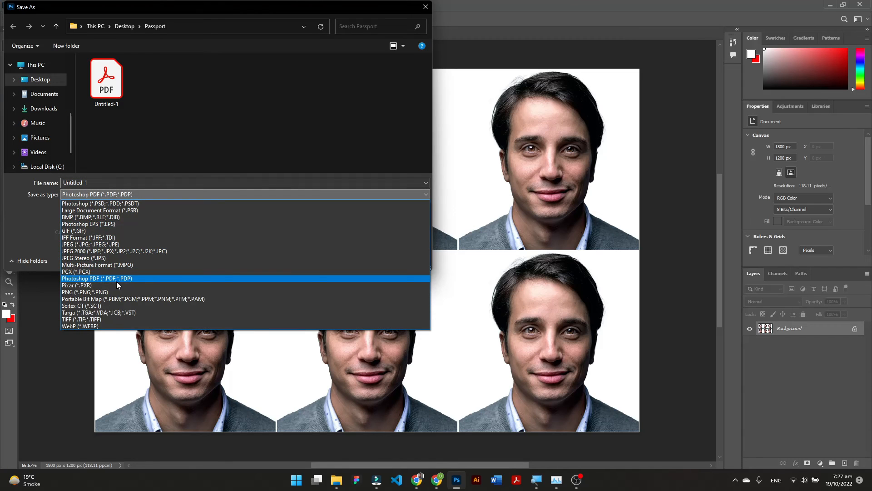
pyautogui.click(116, 278)
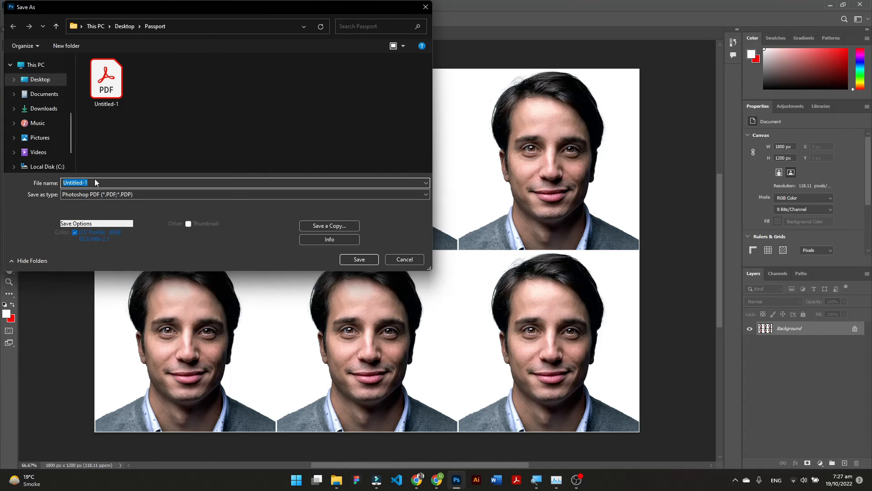
pyautogui.write('Passport size pattern')
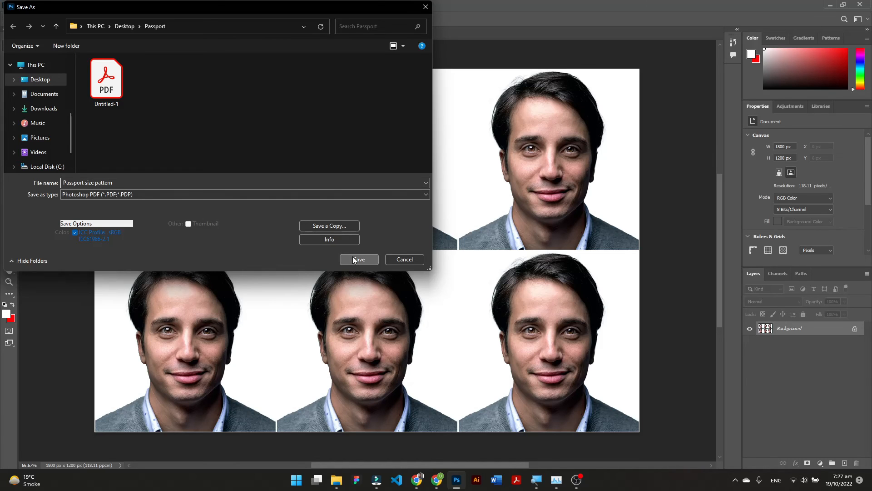
pyautogui.click(357, 259)
pyautogui.click(436, 185)
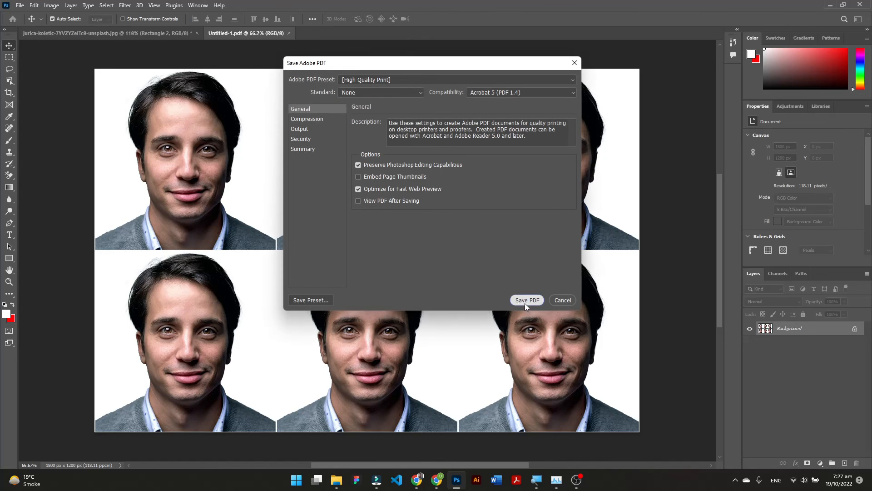
pyautogui.click(527, 304)
pyautogui.click(458, 203)
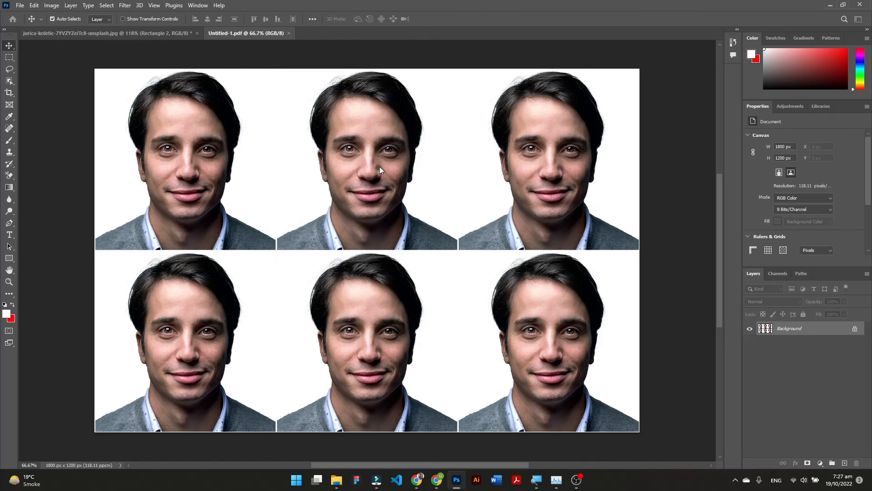
# Step: Export the single framed portrait document as a 600 × 600 px PNG named "Passport size image" in the Passport folder
pyautogui.click(141, 35)
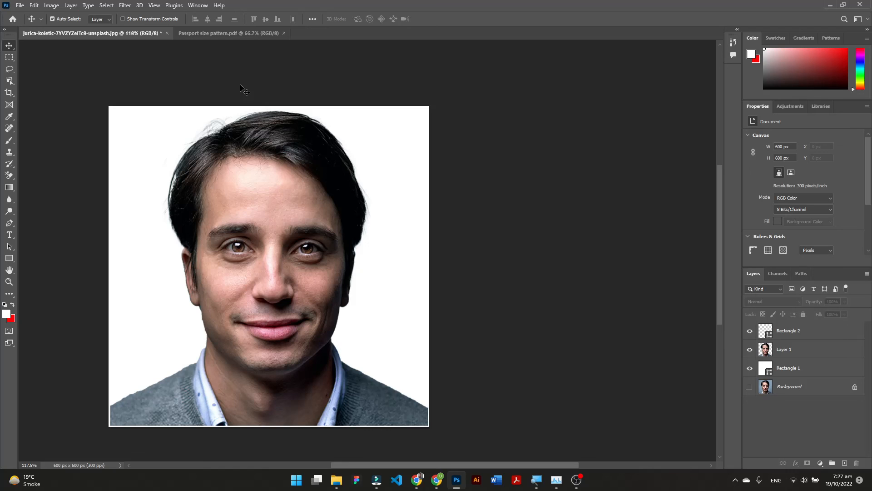
pyautogui.click(22, 7)
pyautogui.moveTo(60, 146)
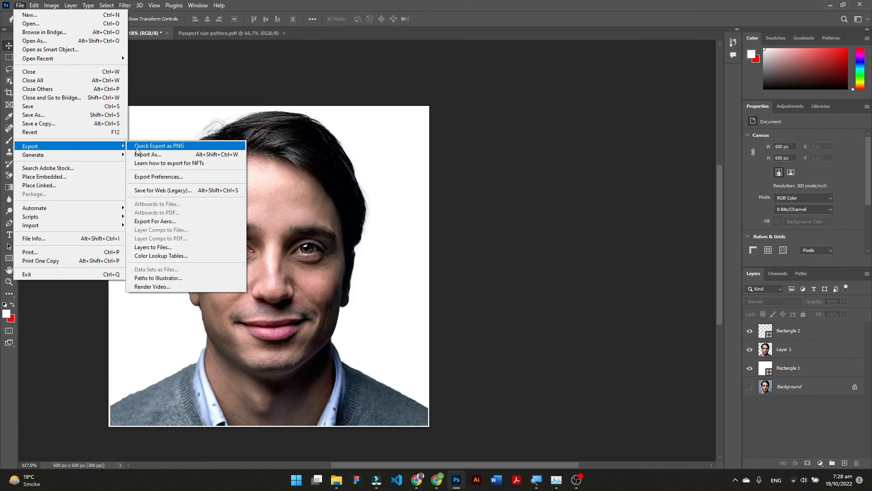
pyautogui.click(150, 155)
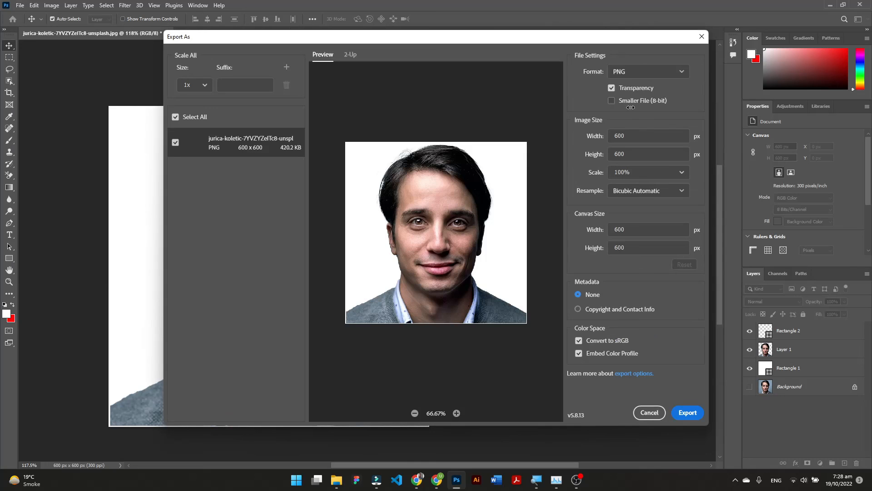
pyautogui.click(630, 73)
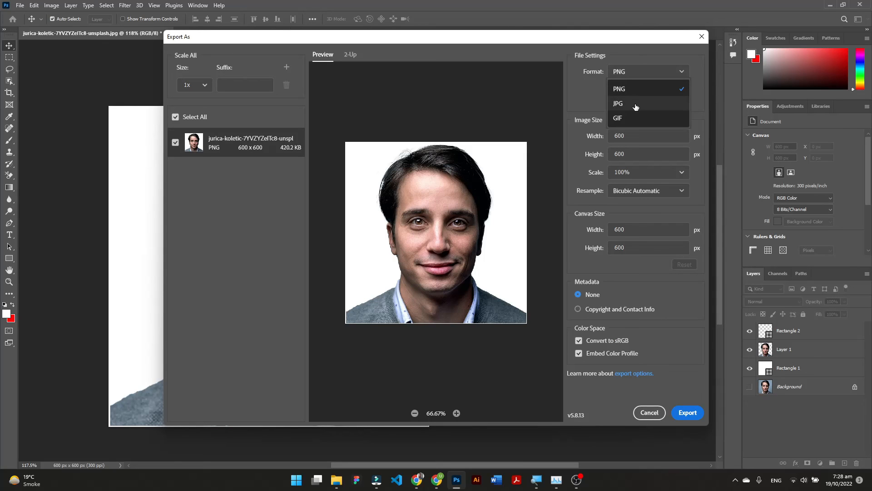
pyautogui.click(640, 77)
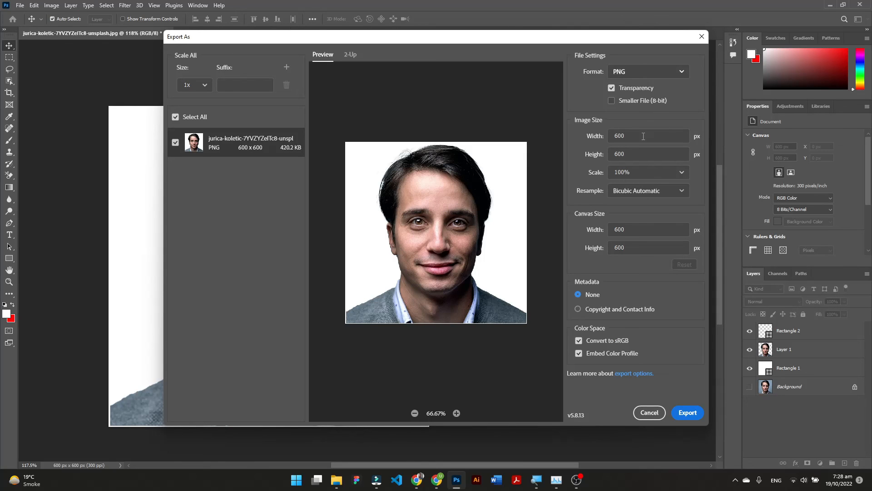
pyautogui.click(687, 415)
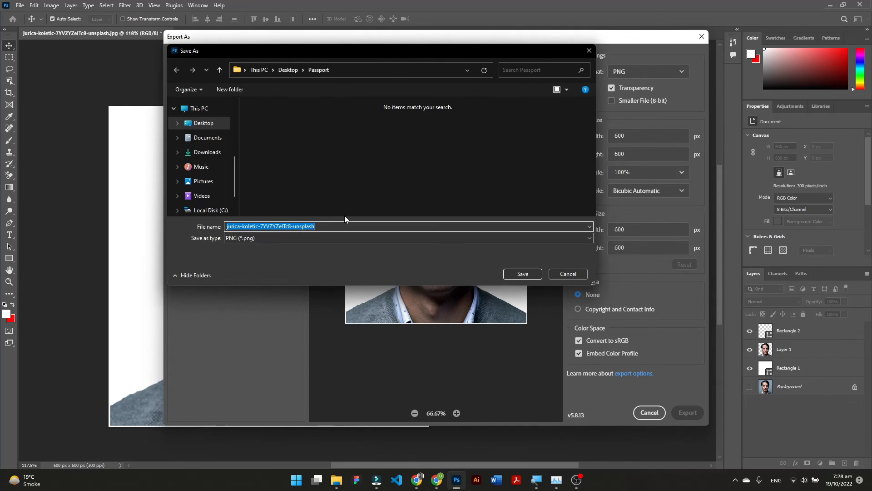
pyautogui.write('Pas')
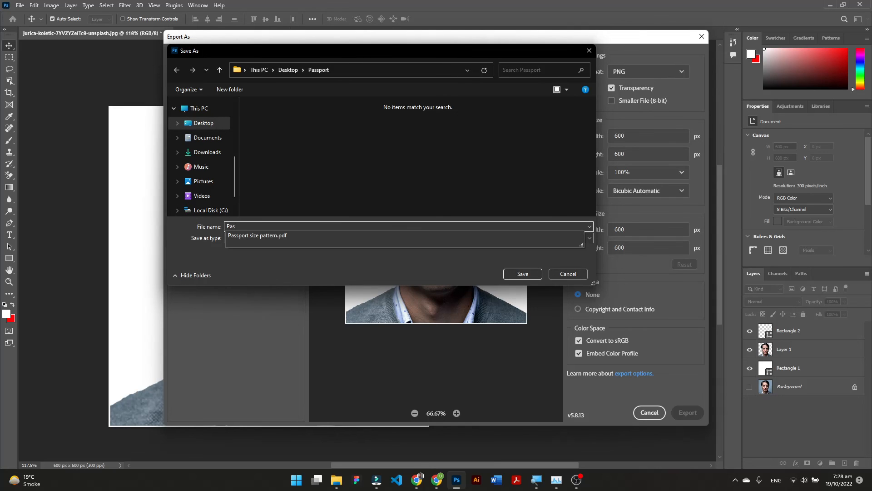
pyautogui.write('sport size image')
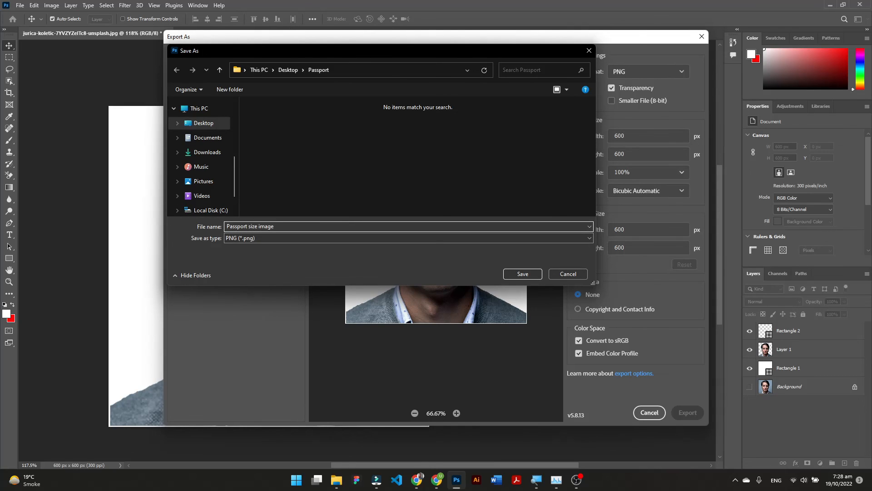
pyautogui.click(519, 278)
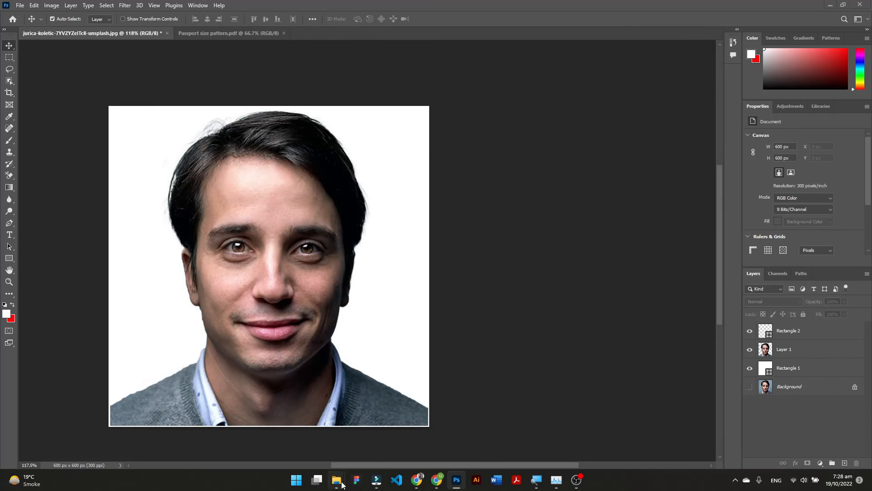
# Step: Switch to the Passport folder in File Explorer and view the exported "Passport size image" and the "Passport size pattern" PDF
pyautogui.moveTo(342, 484)
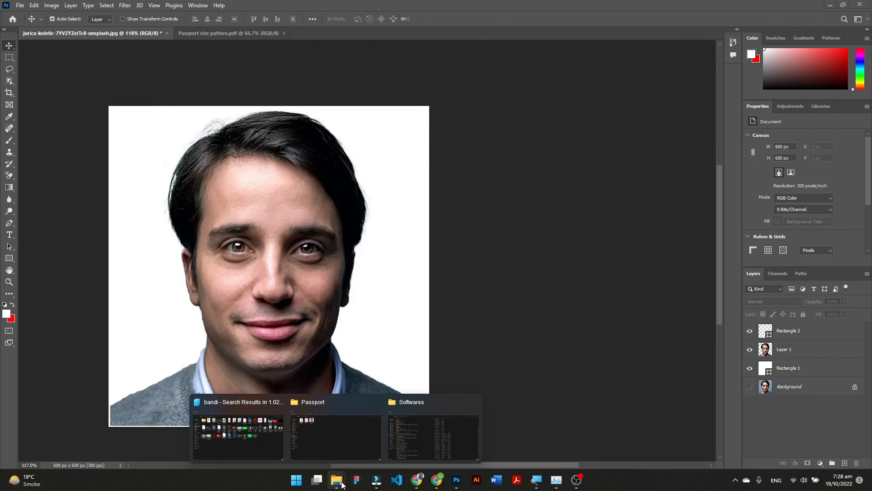
pyautogui.click(347, 441)
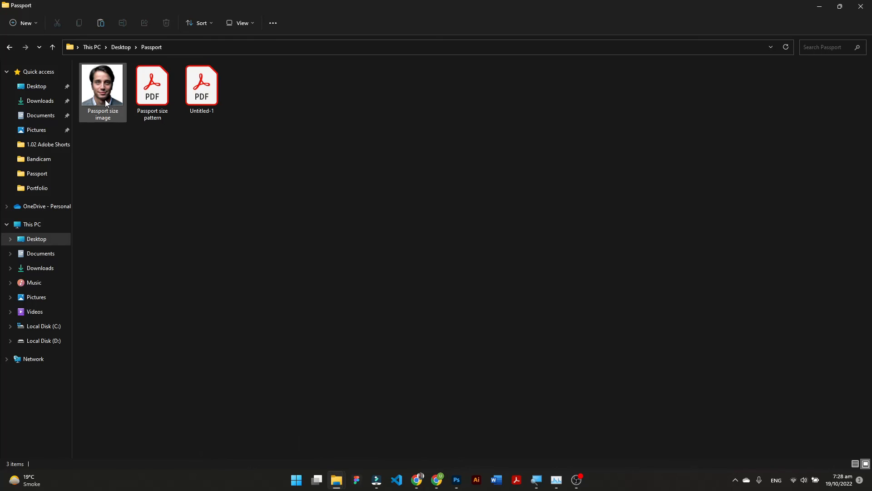
pyautogui.click(104, 101)
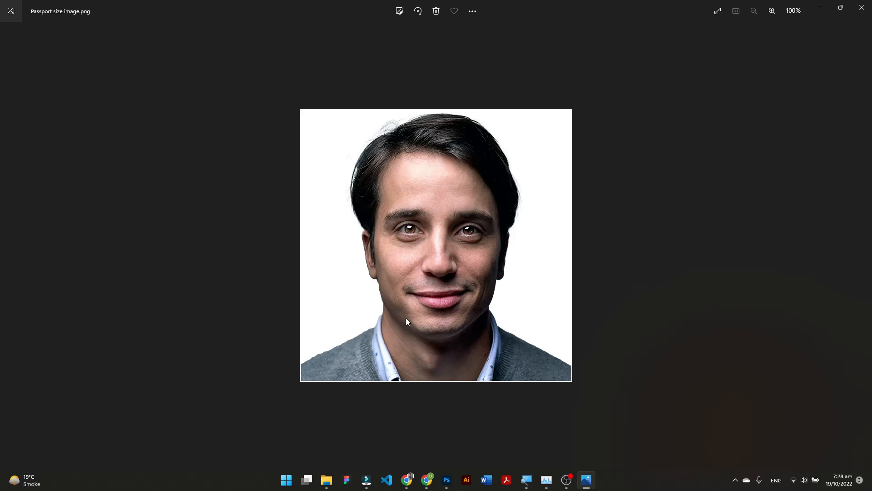
pyautogui.click(861, 7)
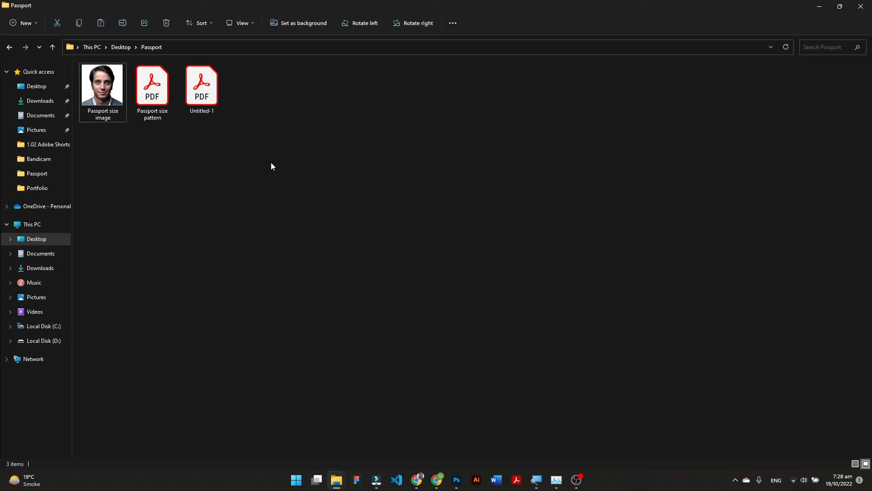
pyautogui.click(163, 93)
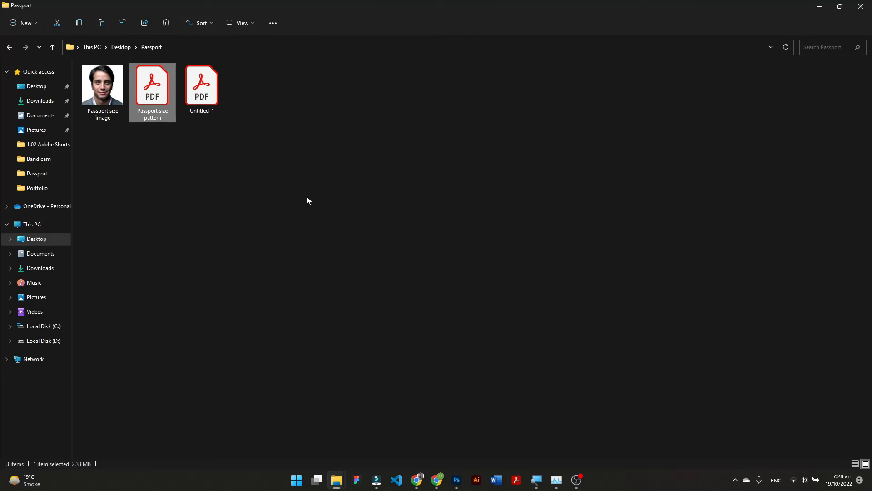
pyautogui.press('Return')
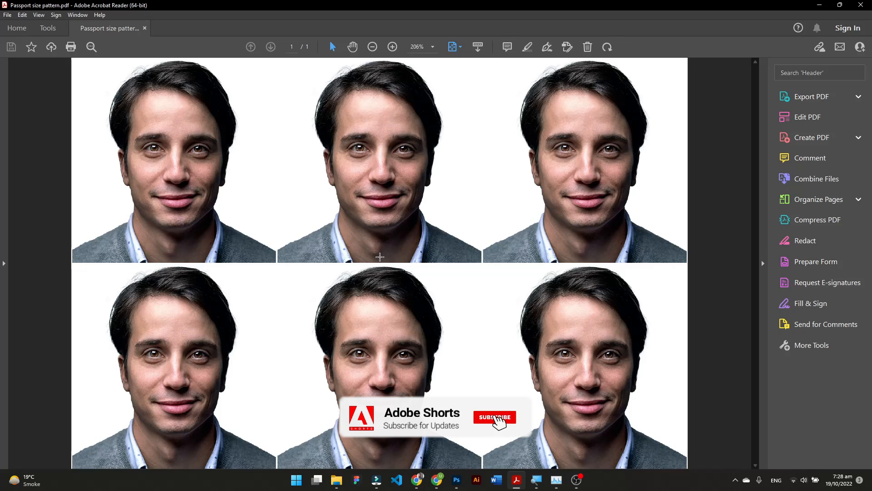